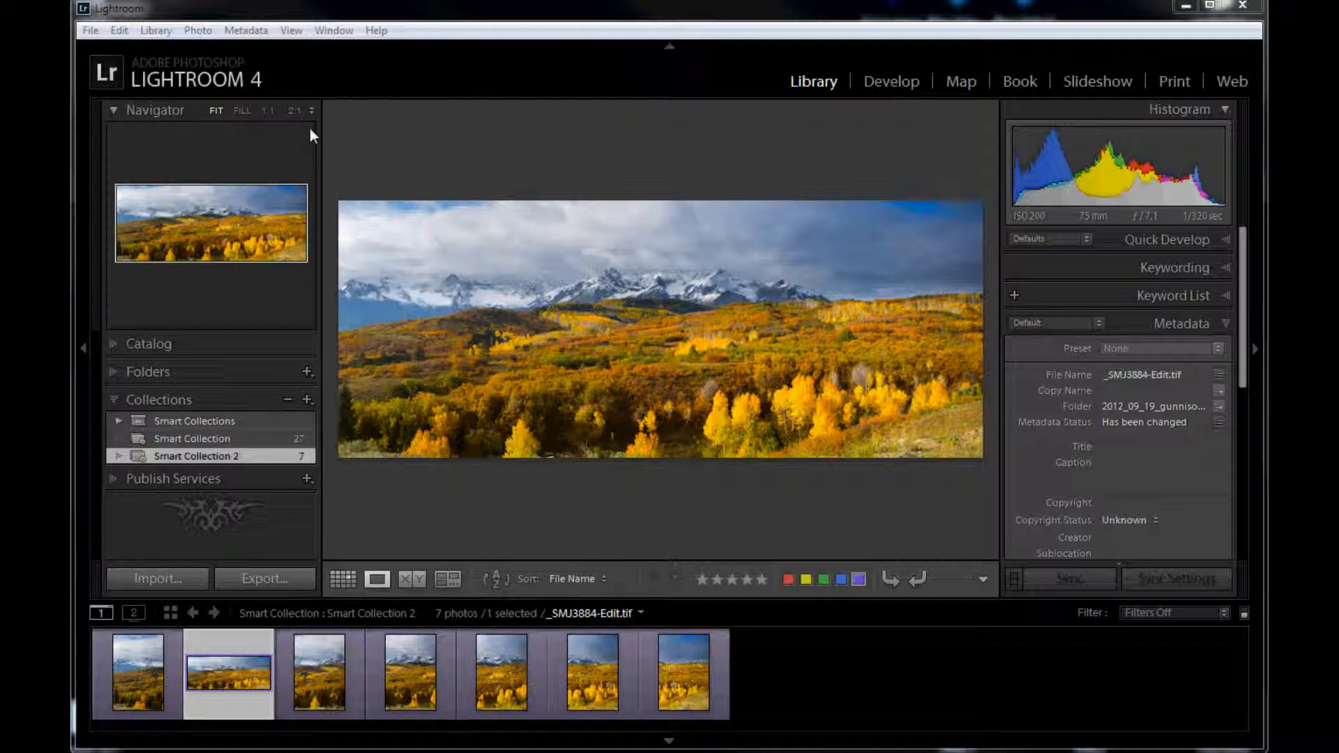
# Step: Inspect the finished panorama _SMJ3884-Edit.tif at 1:1, looking over the snowy peaks, the treeline and the autumn foliage
pyautogui.click(266, 111)
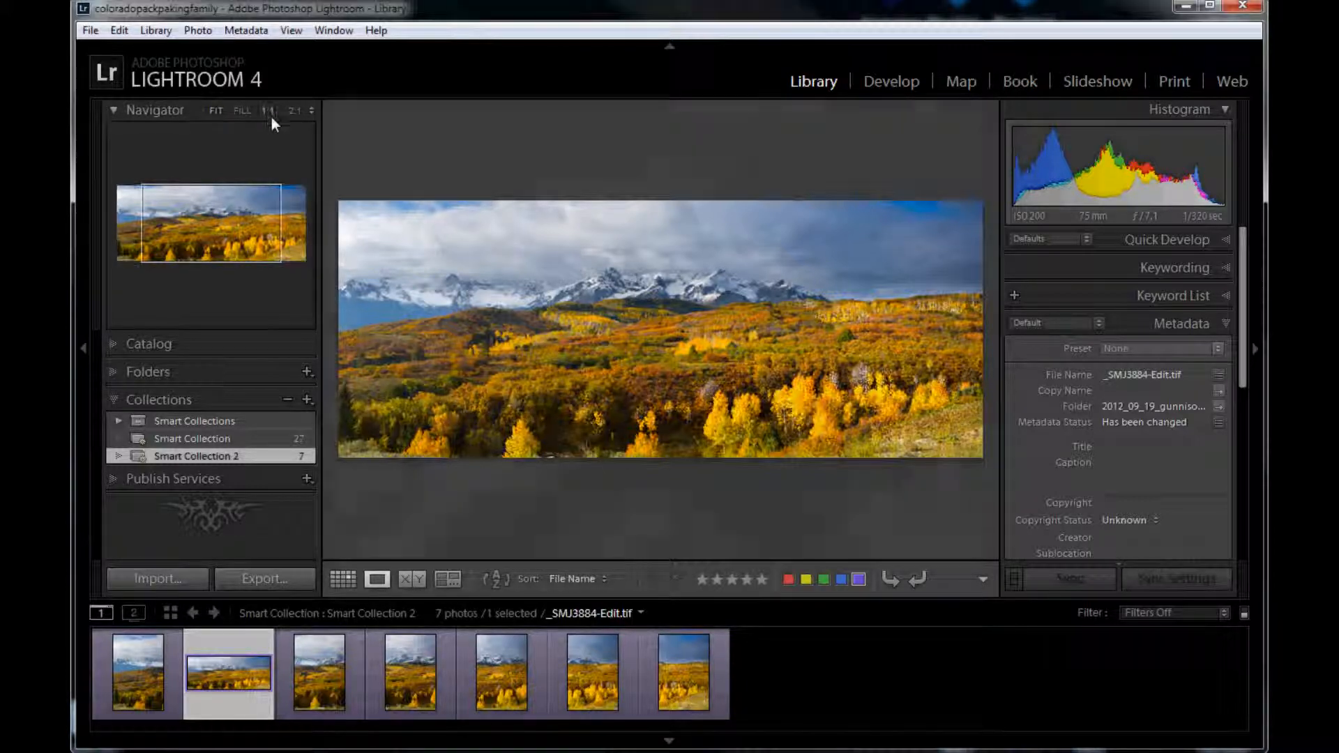
pyautogui.moveTo(625, 255); pyautogui.dragTo(649, 203)
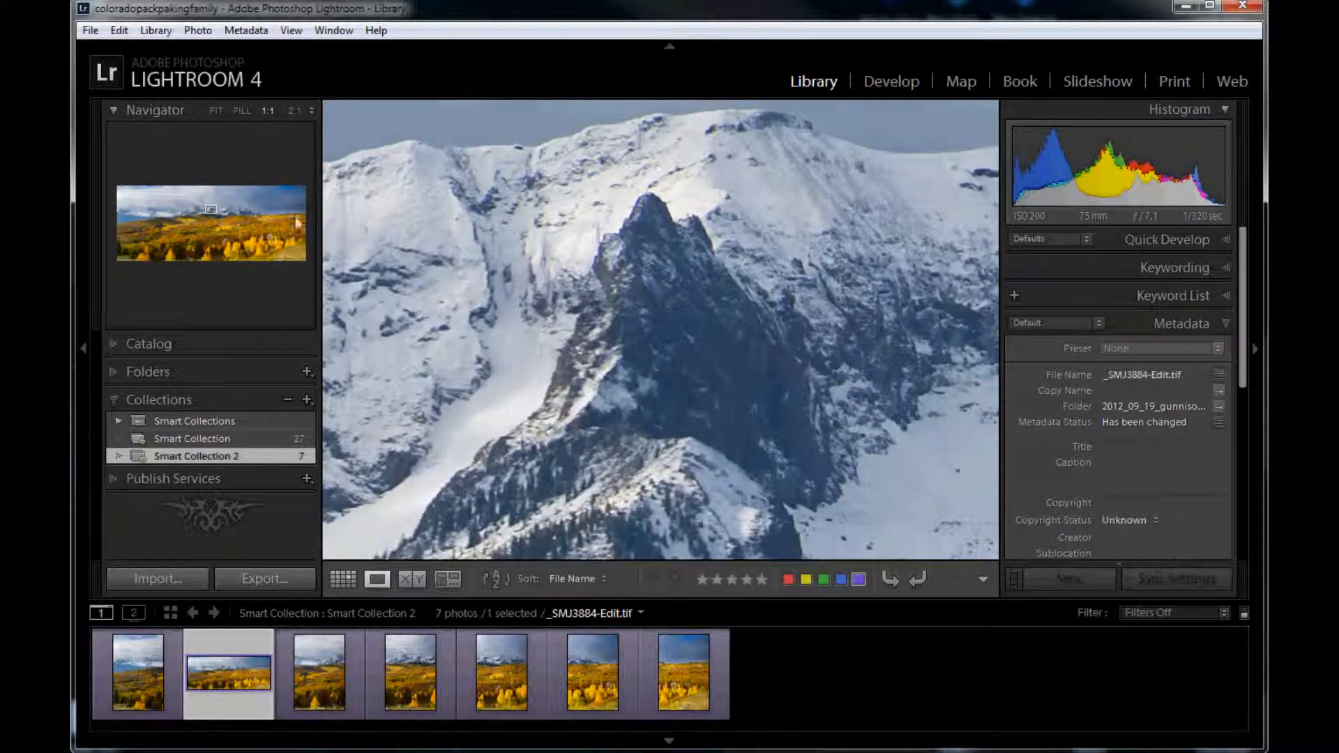
pyautogui.click(225, 226)
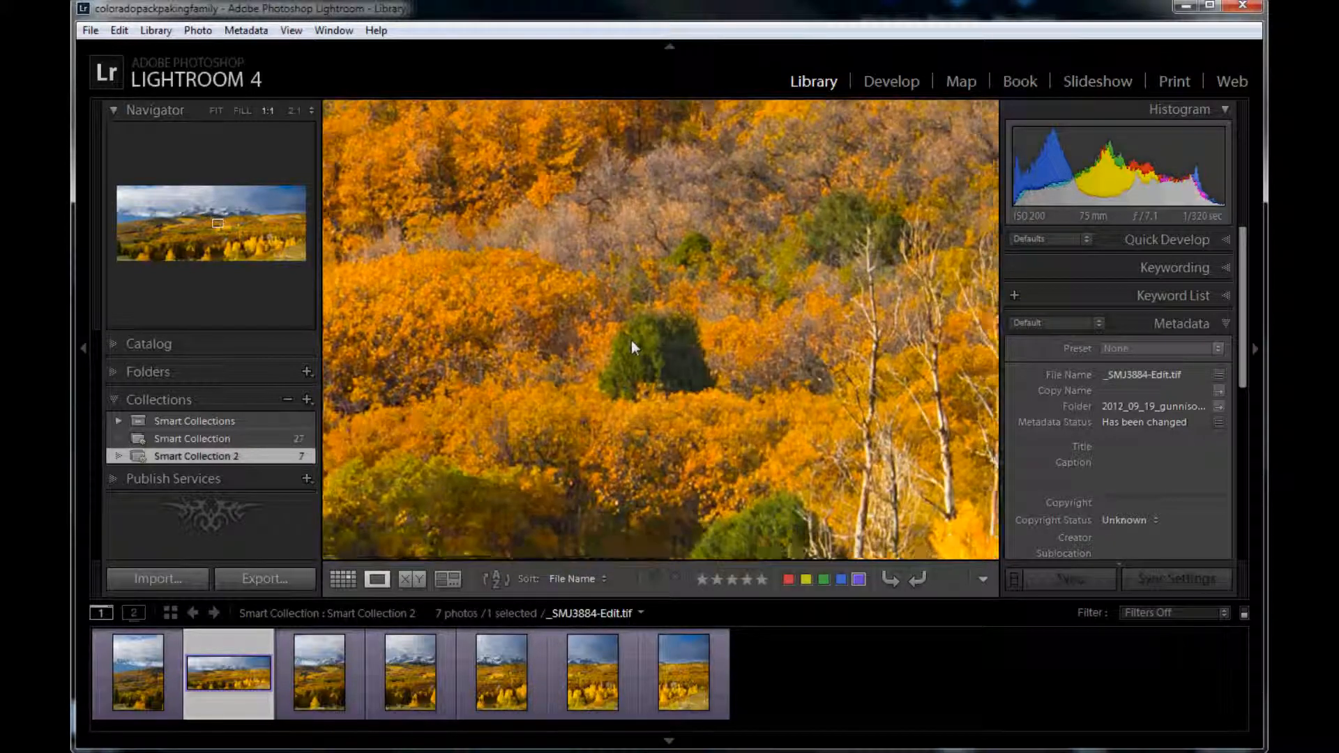
pyautogui.moveTo(837, 209); pyautogui.dragTo(760, 334)
pyautogui.moveTo(872, 161); pyautogui.dragTo(816, 296)
pyautogui.moveTo(697, 231); pyautogui.dragTo(579, 398)
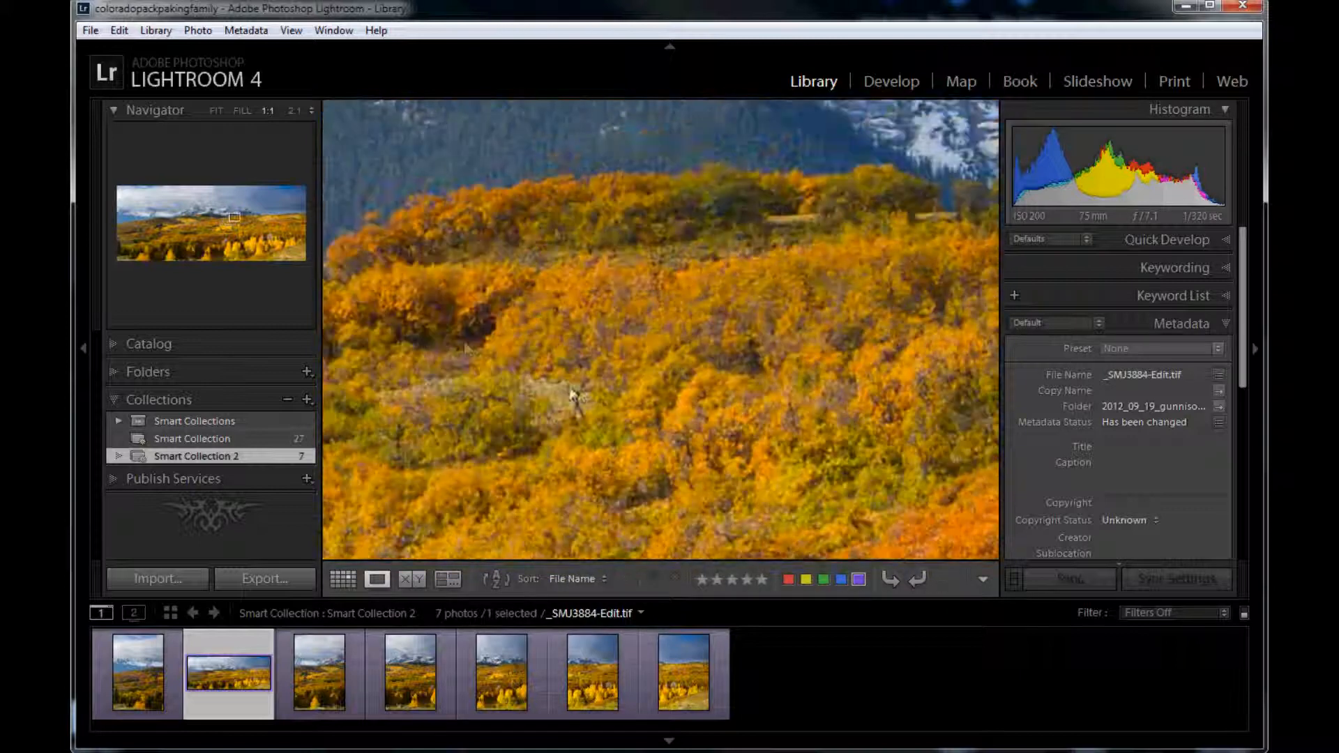
pyautogui.moveTo(760, 216); pyautogui.dragTo(743, 375)
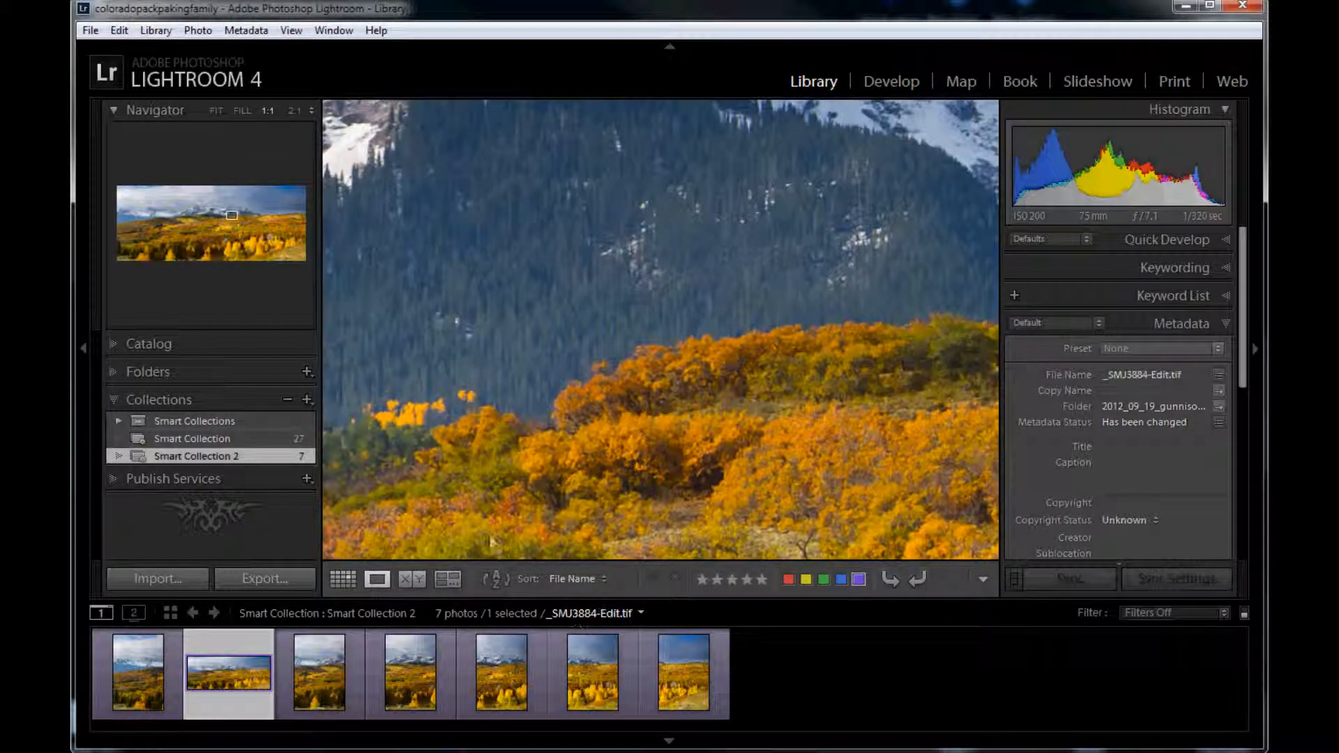
# Step: Select the six vertical photos _SMJ3884.jpg to _SMJ3889.jpg and send them to Merge to Panorama in Photoshop
pyautogui.click(134, 701)
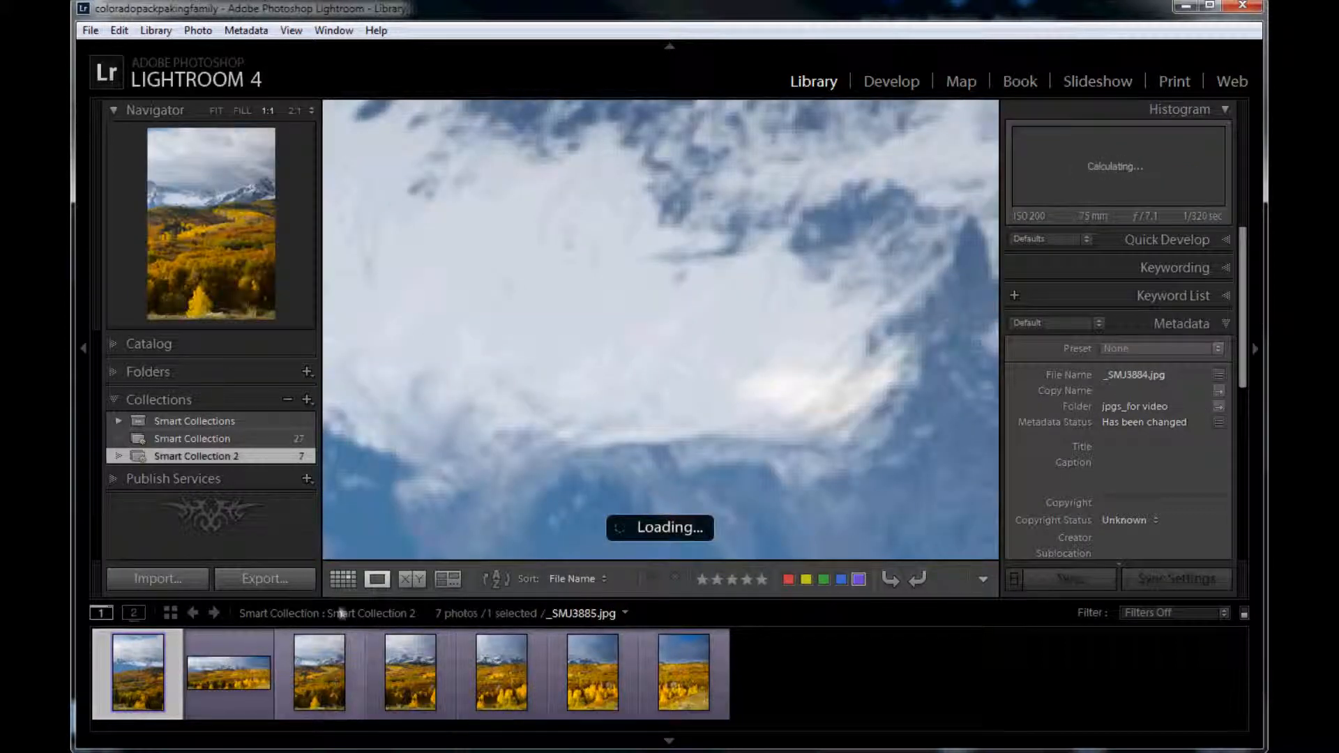
pyautogui.click(214, 112)
pyautogui.keyDown('ctrl'); pyautogui.click(321, 670); pyautogui.keyUp('ctrl')
pyautogui.keyDown('ctrl'); pyautogui.click(412, 673); pyautogui.keyUp('ctrl')
pyautogui.keyDown('ctrl'); pyautogui.click(501, 673); pyautogui.keyUp('ctrl')
pyautogui.keyDown('ctrl'); pyautogui.click(592, 671); pyautogui.keyUp('ctrl')
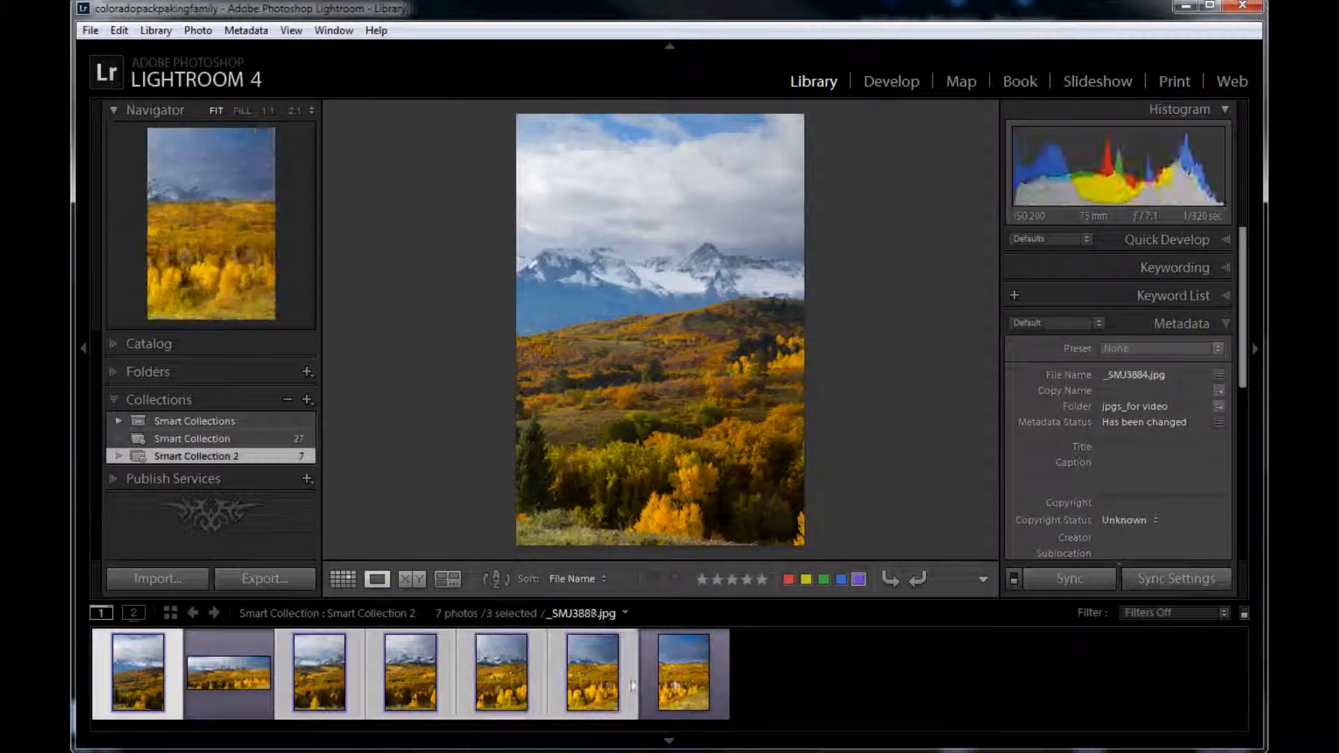
pyautogui.keyDown('ctrl'); pyautogui.click(678, 663); pyautogui.keyUp('ctrl')
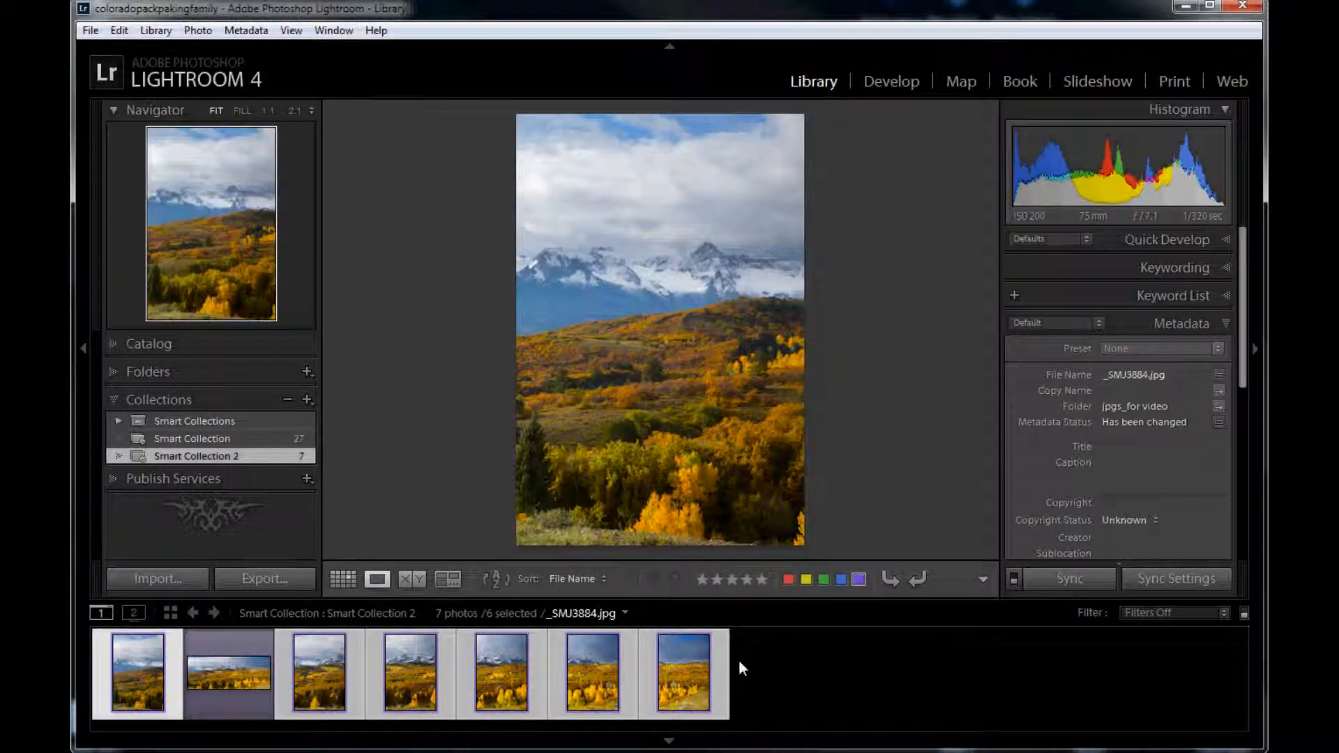
pyautogui.rightClick(319, 659)
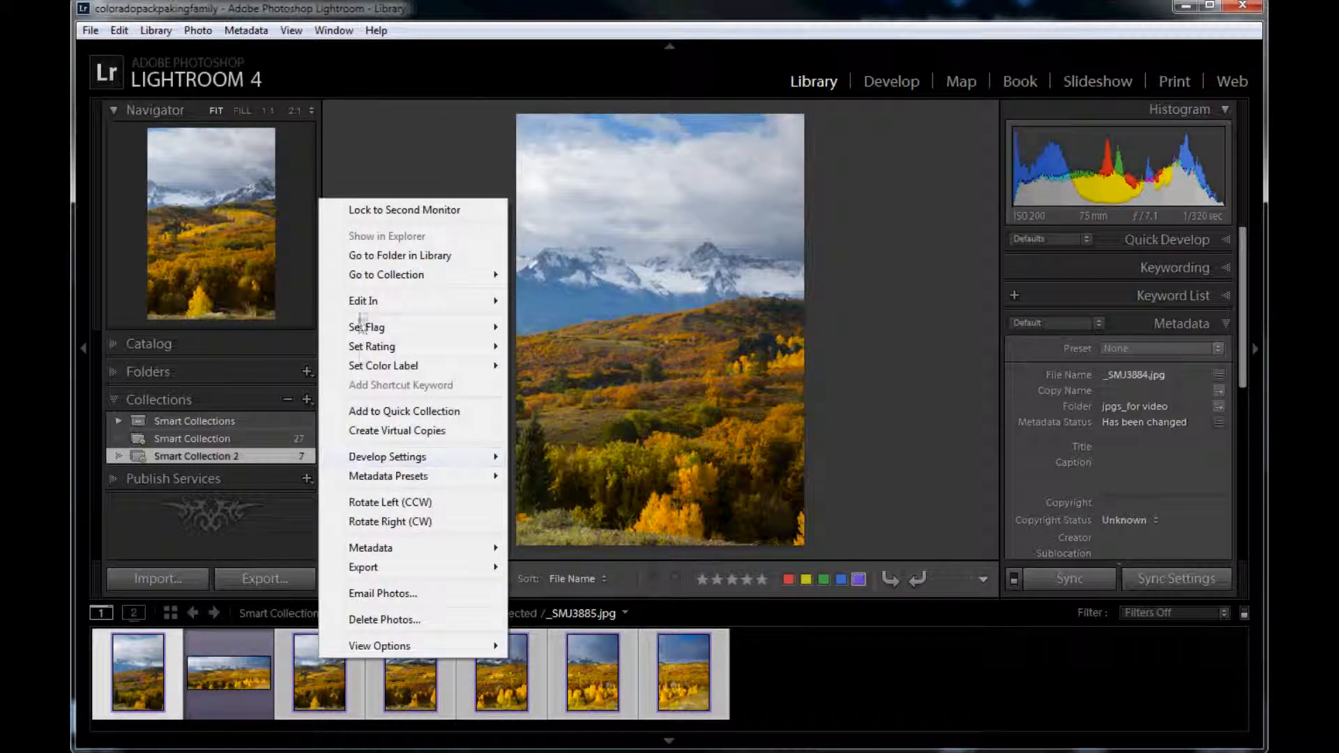
pyautogui.moveTo(362, 300)
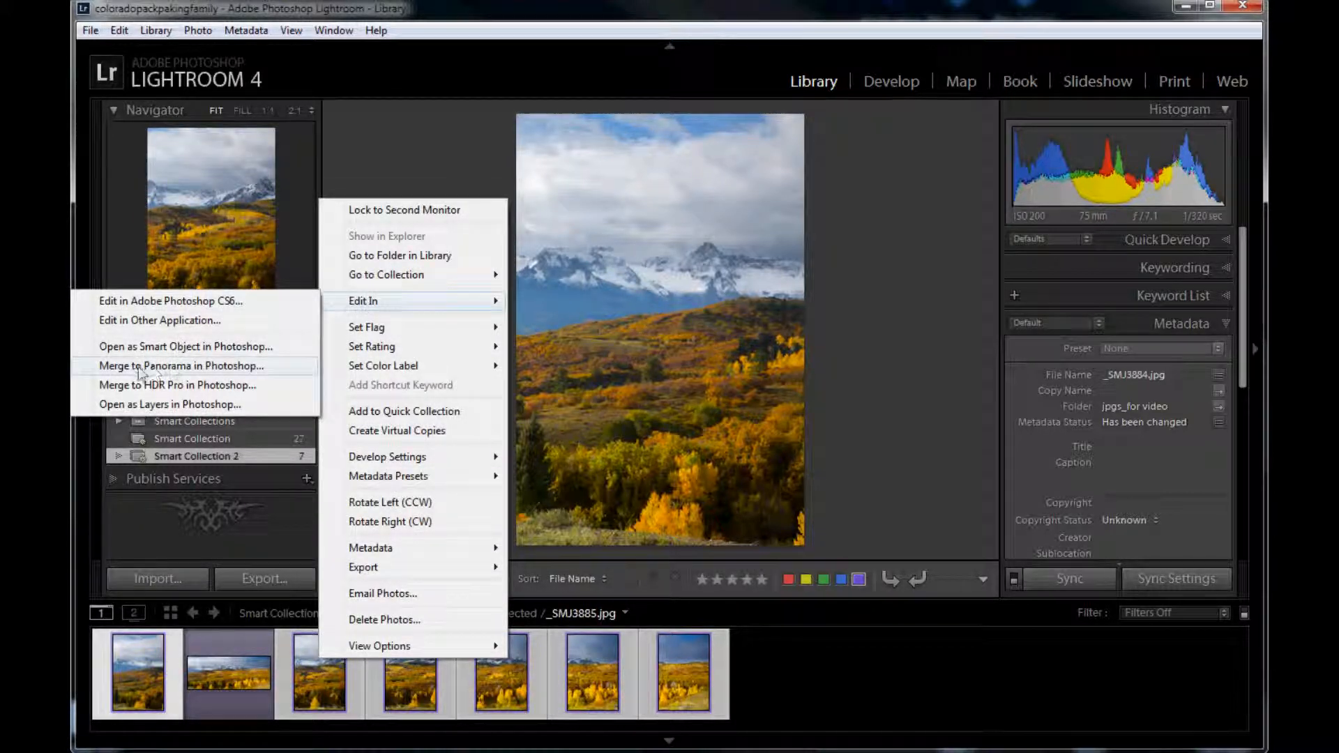
pyautogui.click(220, 366)
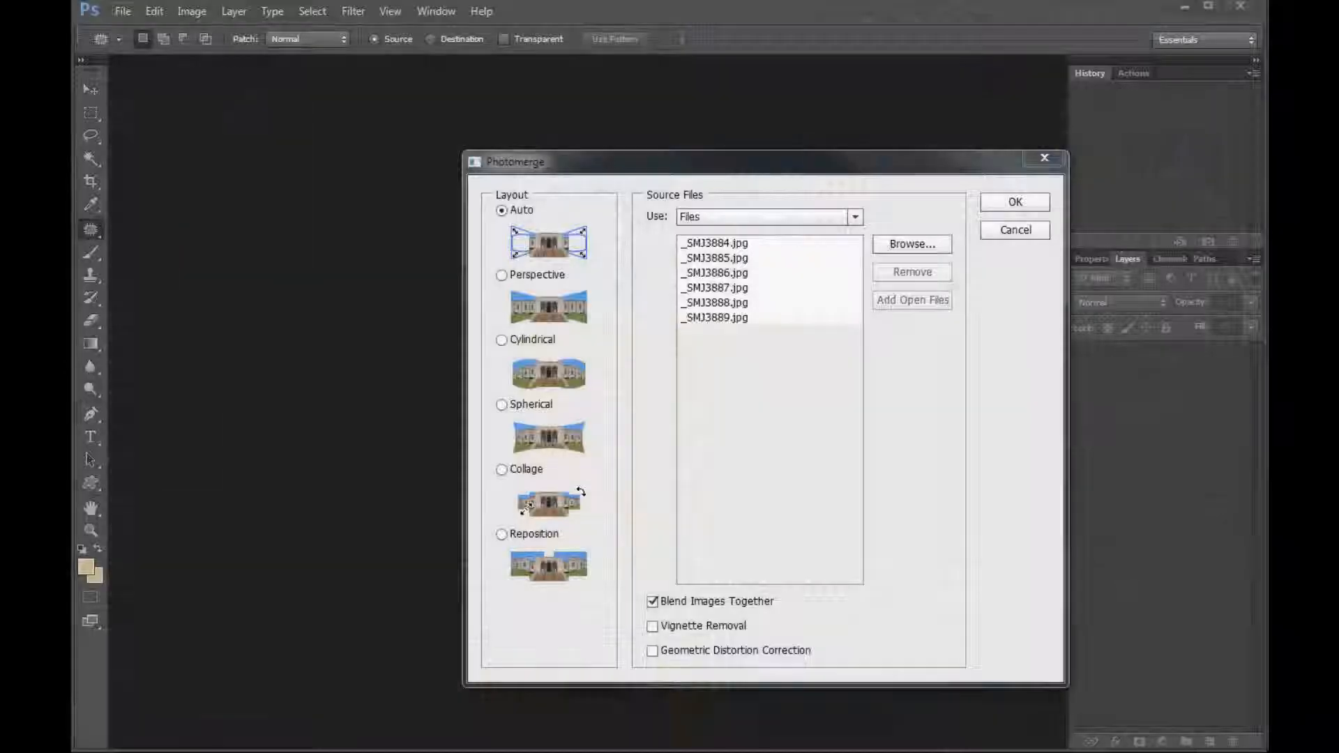
# Step: Run Photomerge on the six files with the Reposition layout and Blend Images Together enabled
pyautogui.moveTo(585, 169); pyautogui.dragTo(495, 142)
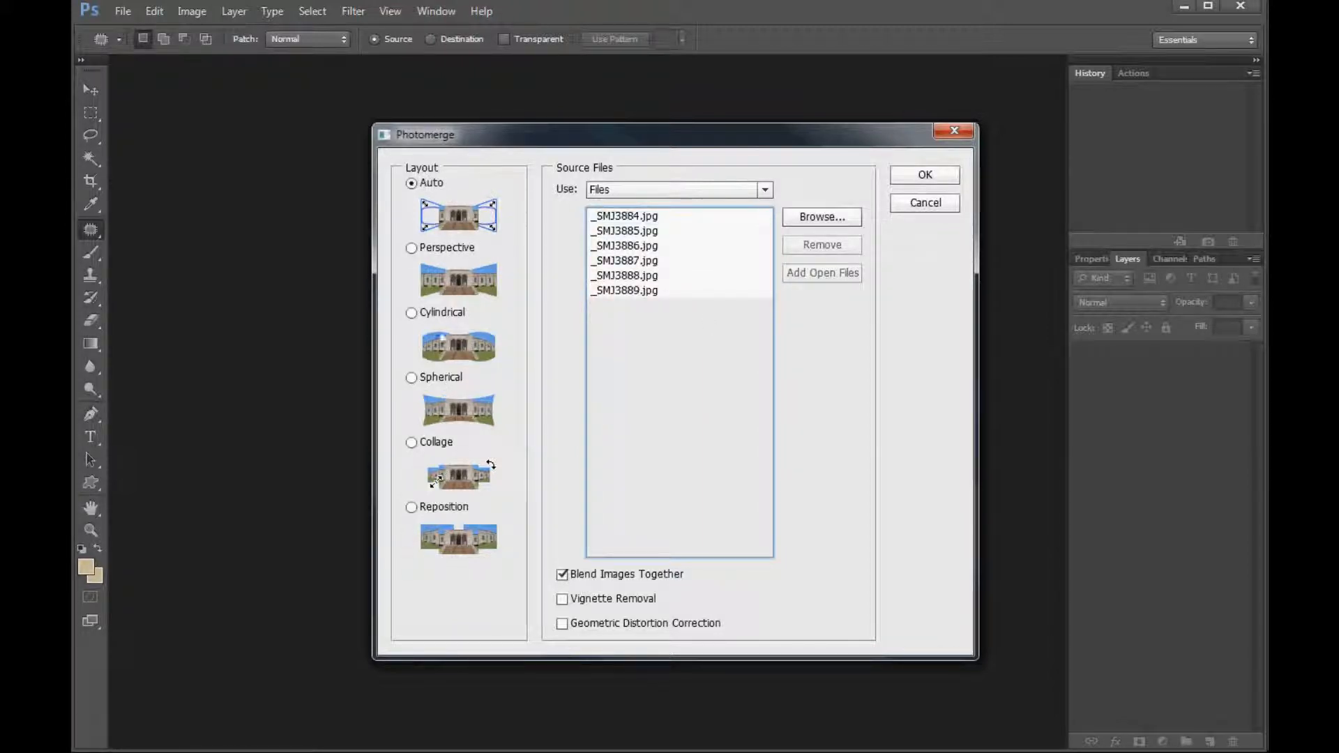
pyautogui.click(420, 507)
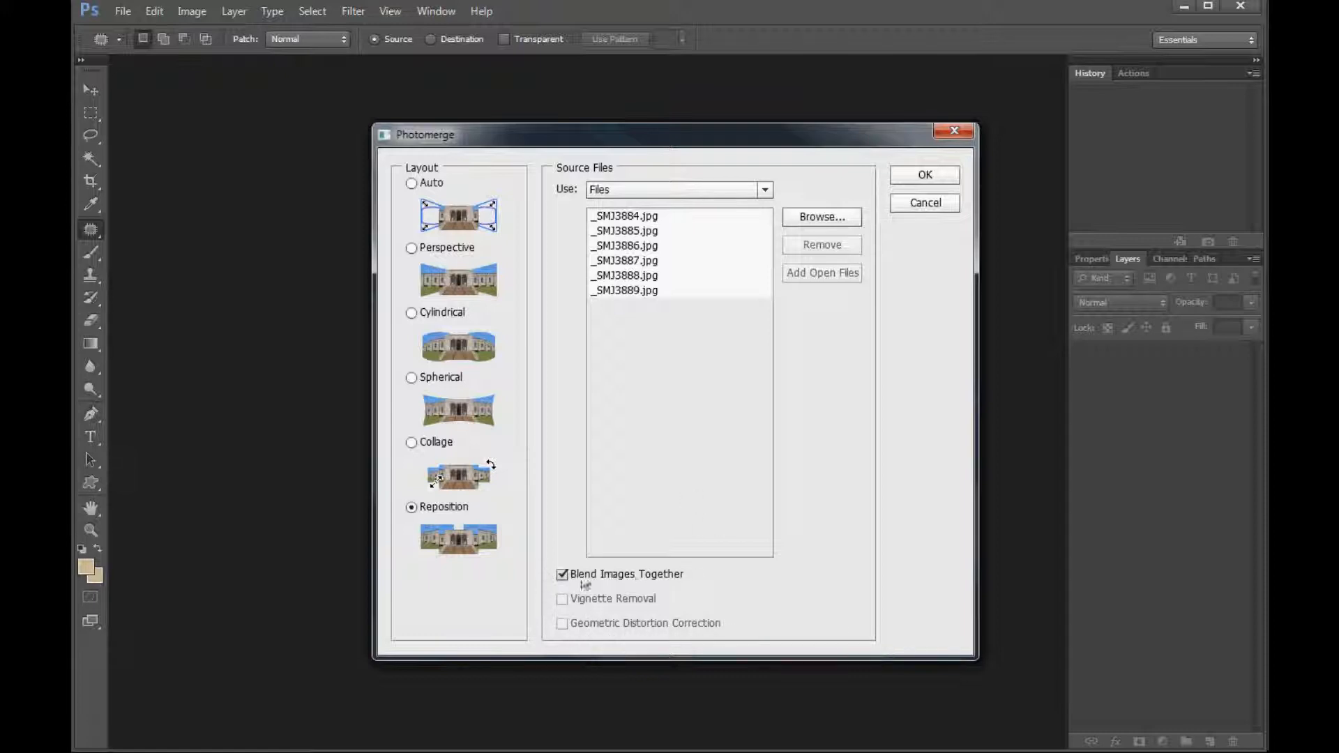
pyautogui.click(922, 178)
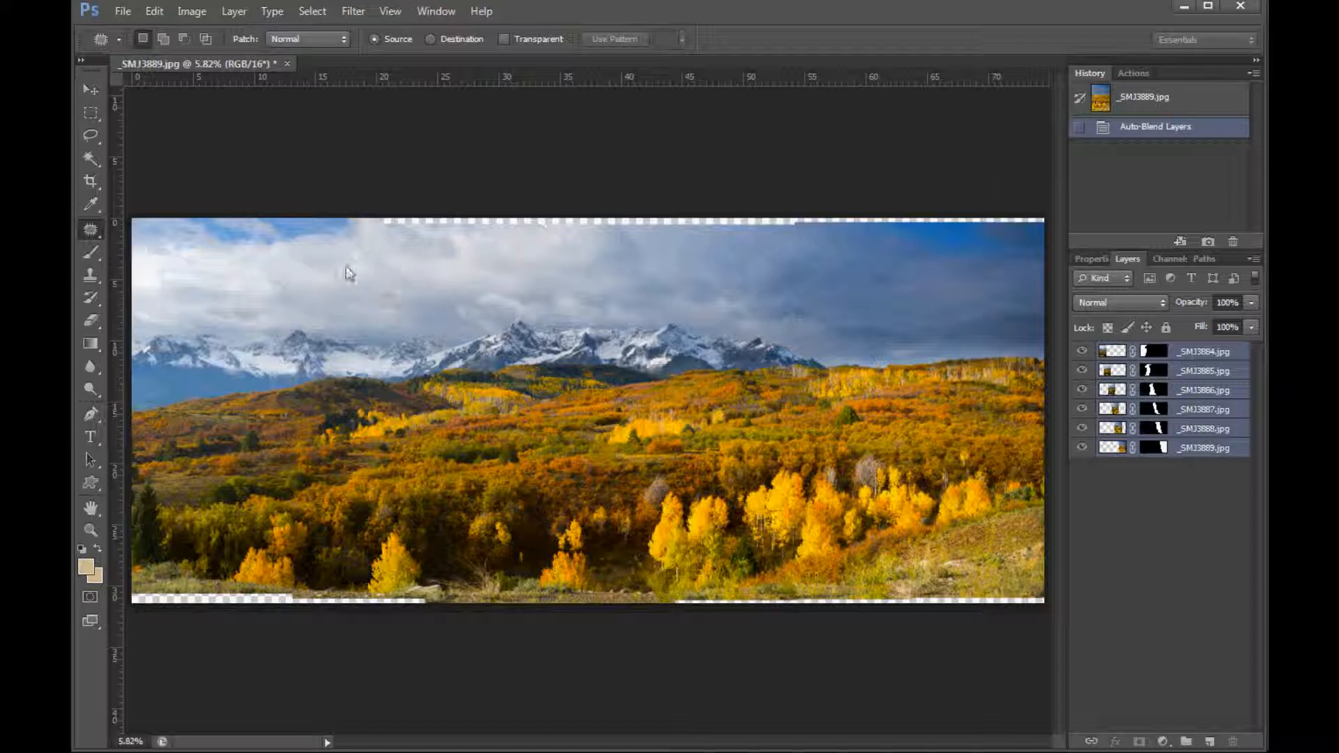
# Step: Examine how the frames are masked together by hiding and reshowing the _SMJ3884, _SMJ3885 and _SMJ3887 layers one at a time
pyautogui.click(1082, 353)
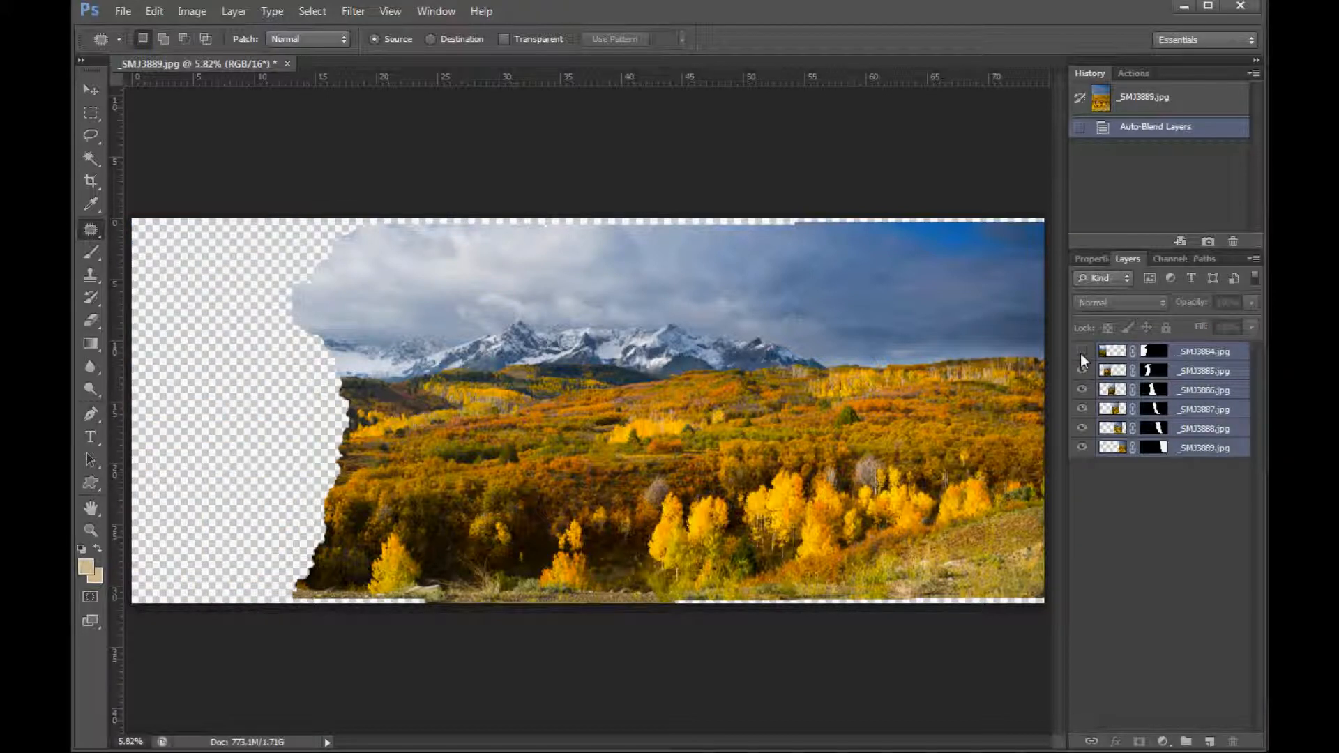
pyautogui.click(1082, 354)
pyautogui.click(1084, 371)
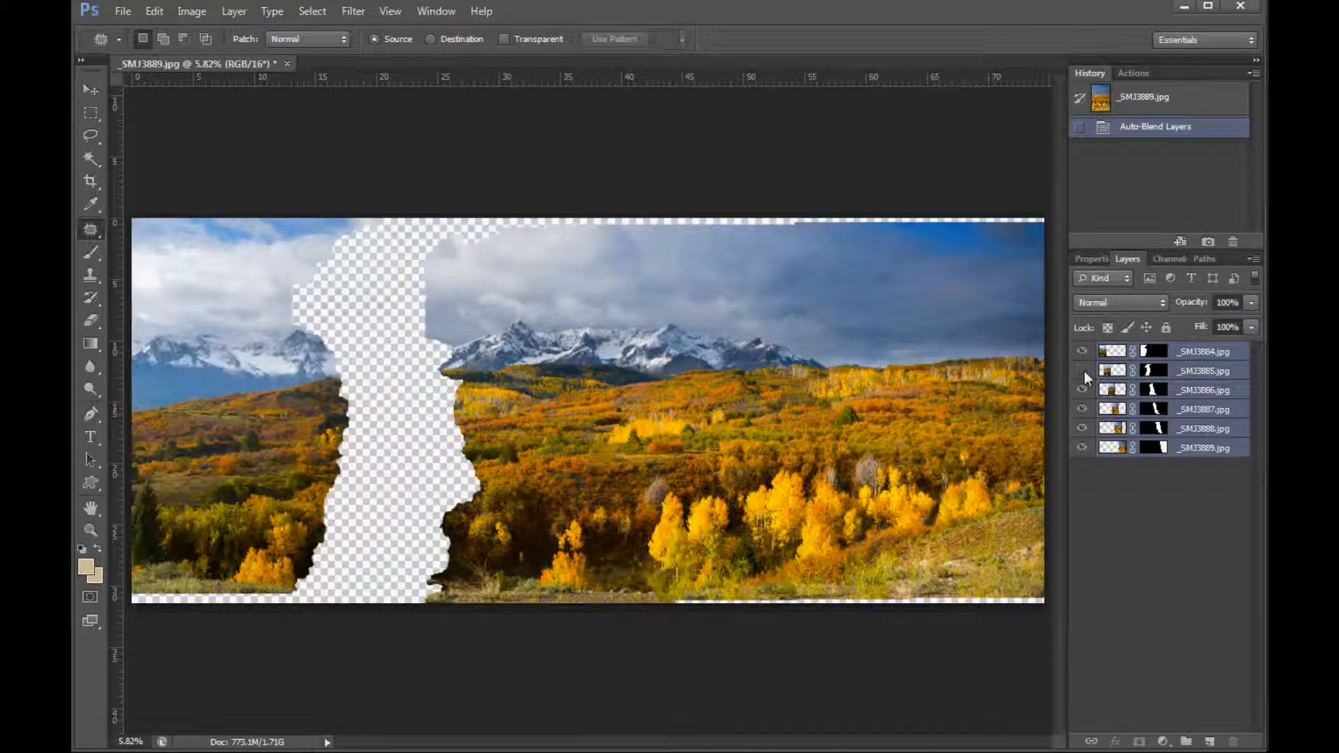
pyautogui.click(1083, 371)
pyautogui.click(1084, 371)
pyautogui.click(1082, 371)
pyautogui.click(1082, 410)
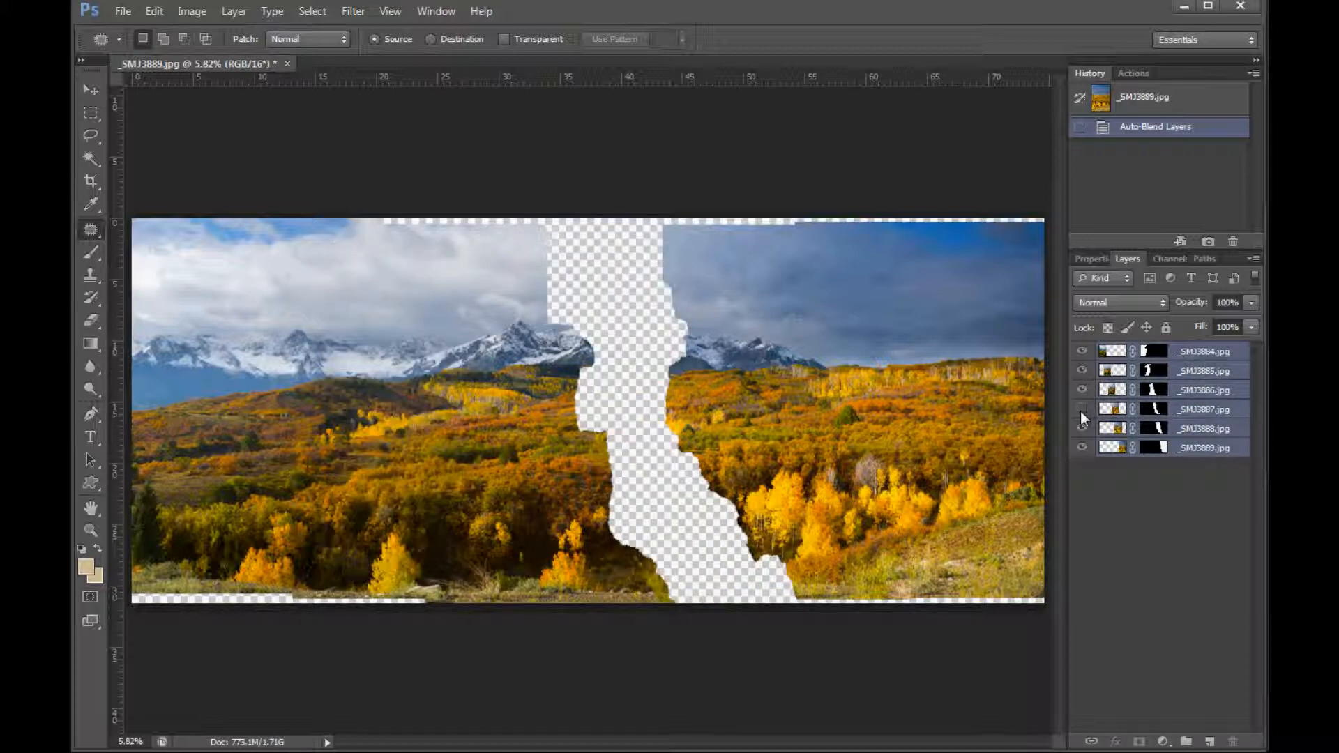
pyautogui.click(1081, 410)
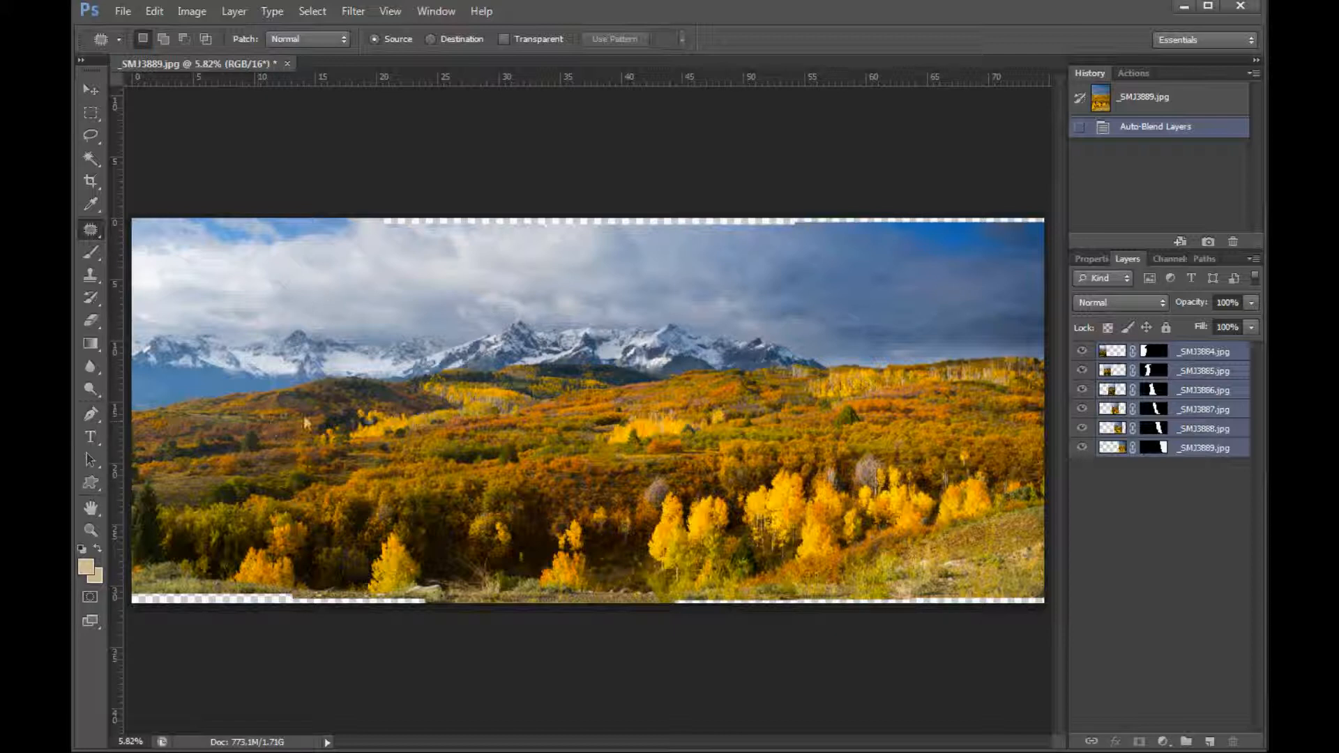
# Step: Crop the panorama's upper and lower edges to trim off the uneven transparent strips
pyautogui.click(91, 182)
pyautogui.moveTo(588, 220); pyautogui.dragTo(588, 224)
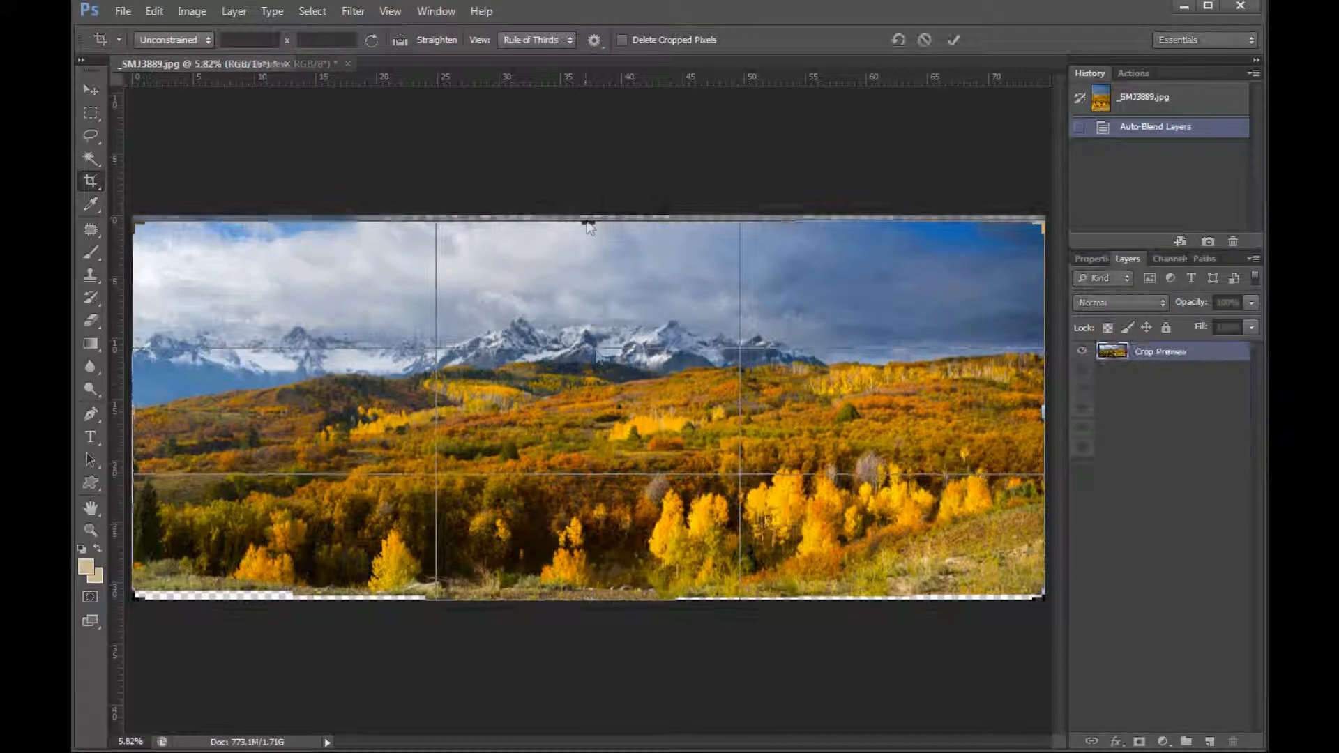
pyautogui.moveTo(593, 604); pyautogui.dragTo(590, 590)
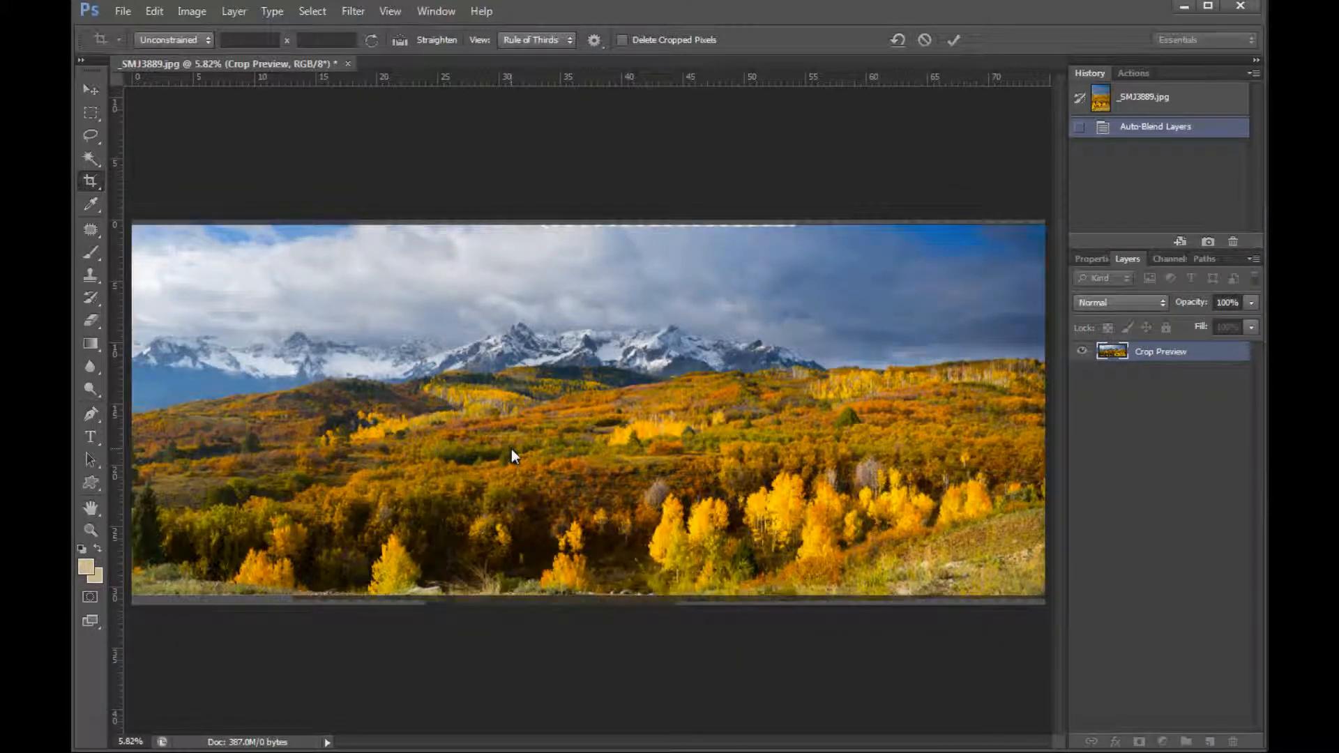
pyautogui.press('Return')
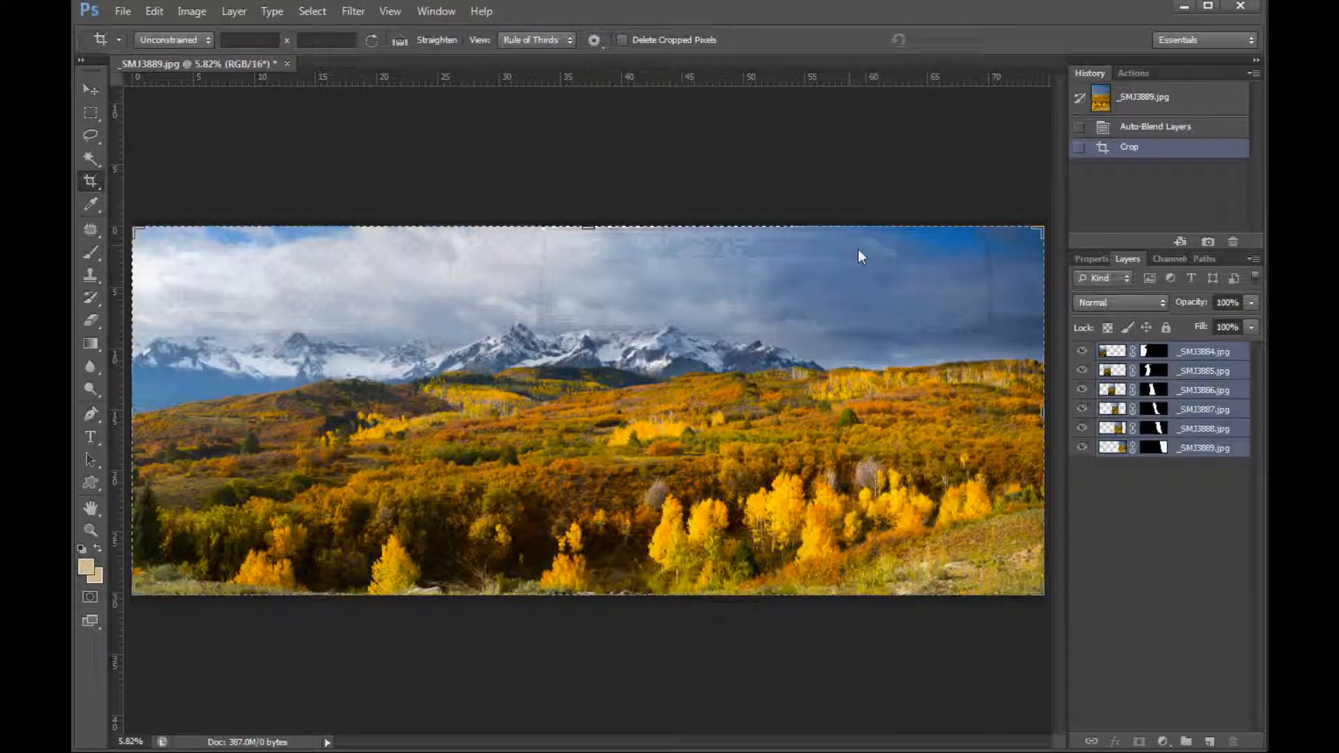
pyautogui.press('m')
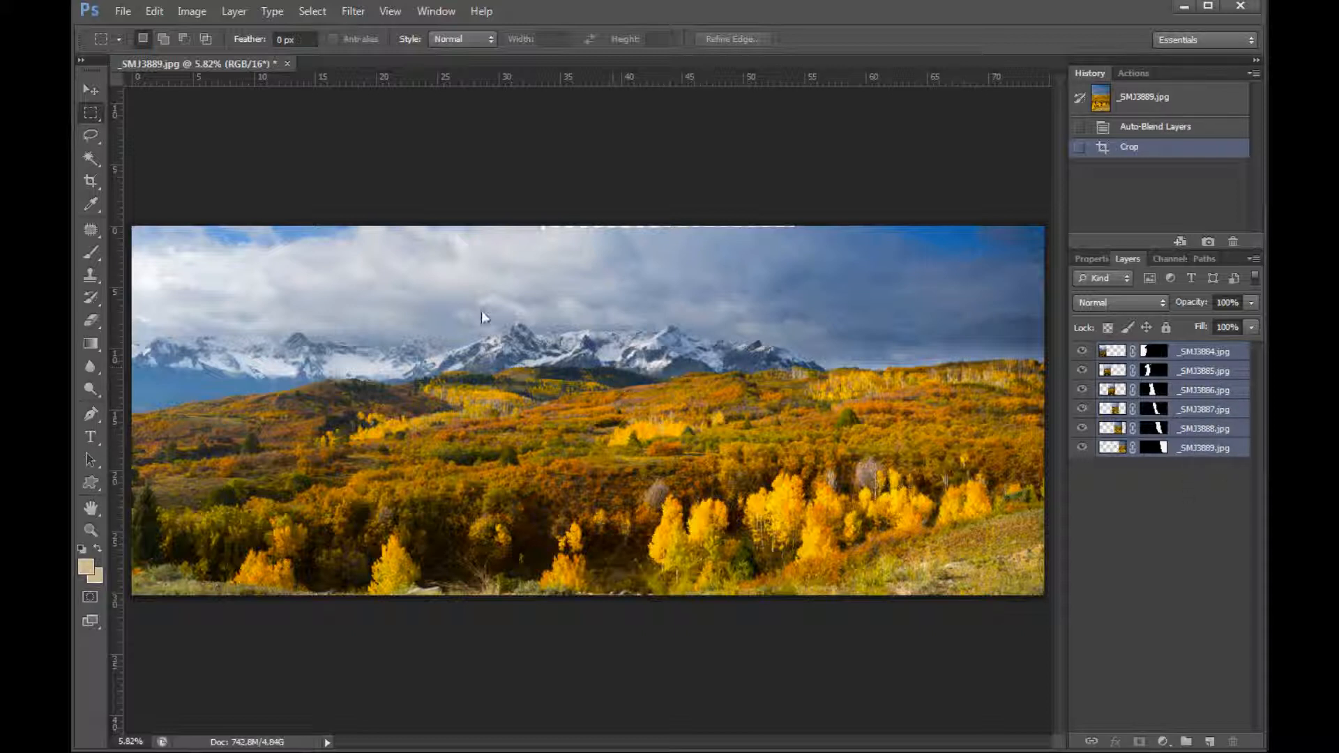
# Step: Flatten the panorama, then save and close it and return to Lightroom
pyautogui.click(234, 11)
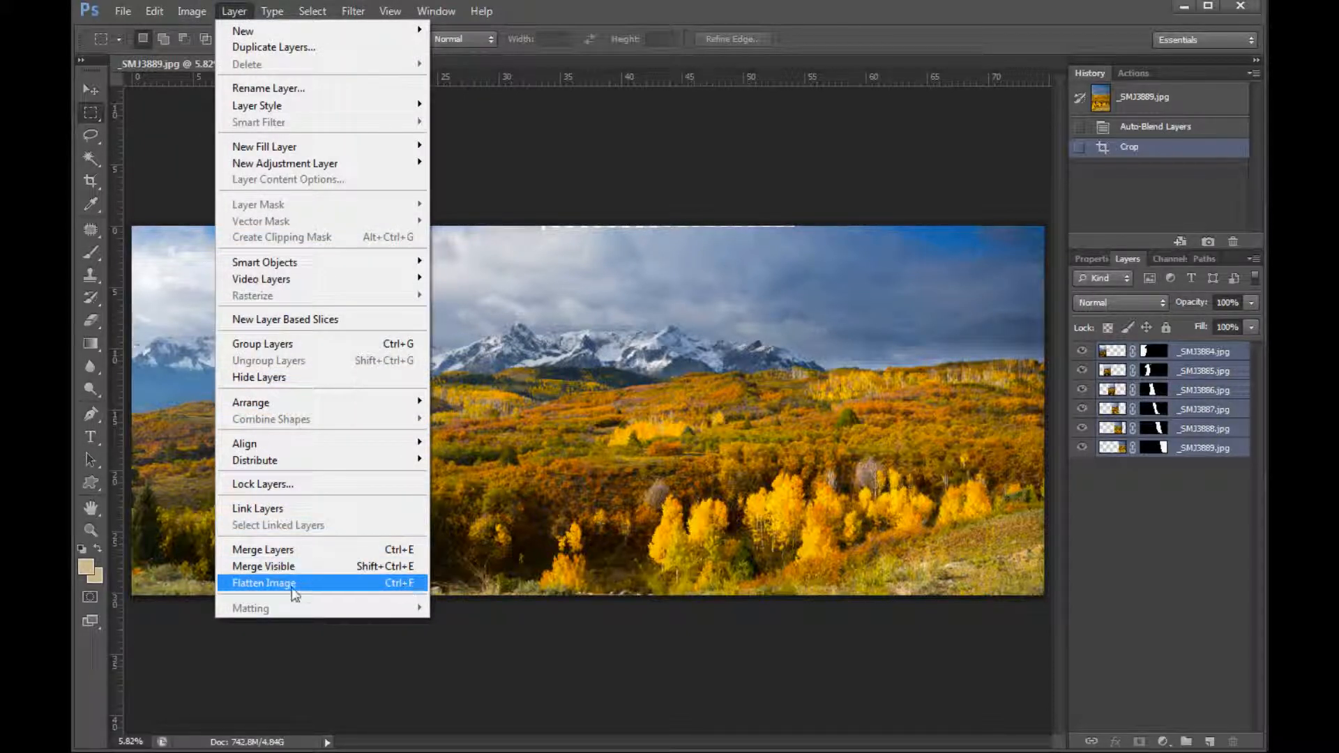
pyautogui.click(292, 589)
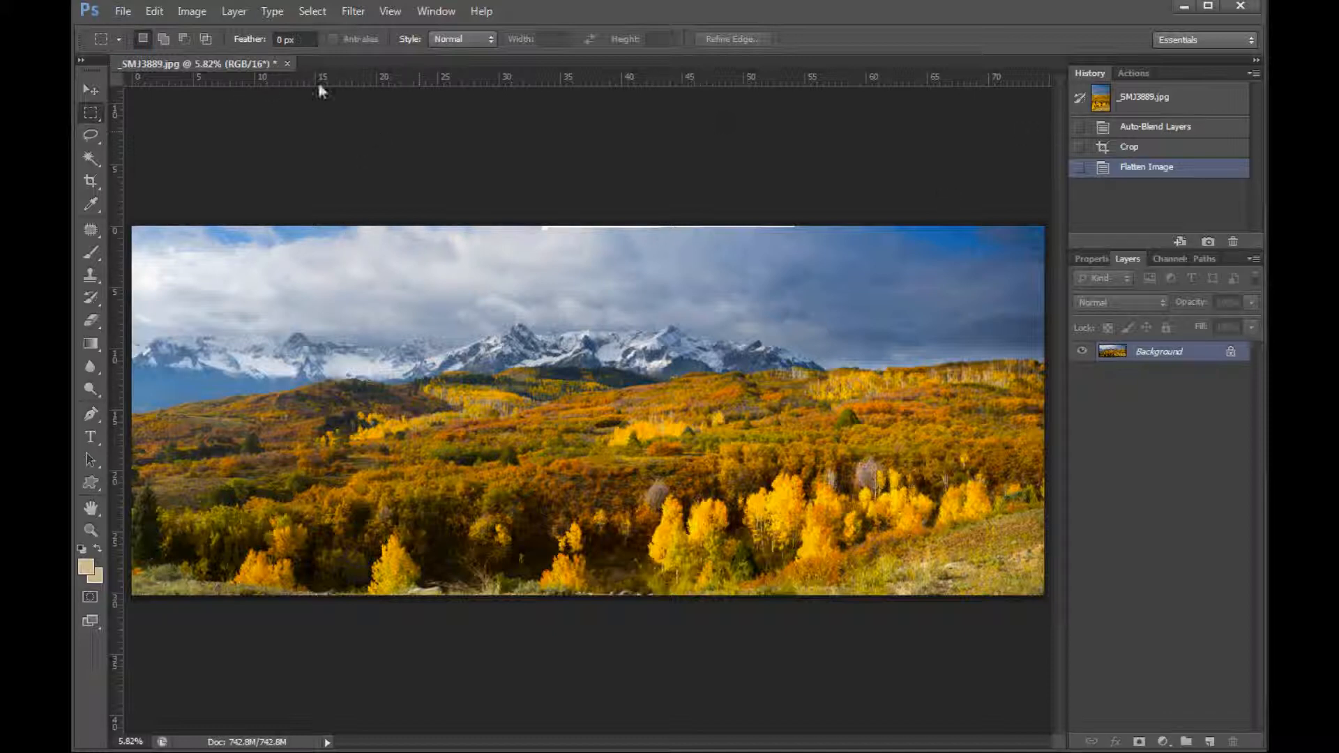
pyautogui.click(288, 64)
pyautogui.click(599, 296)
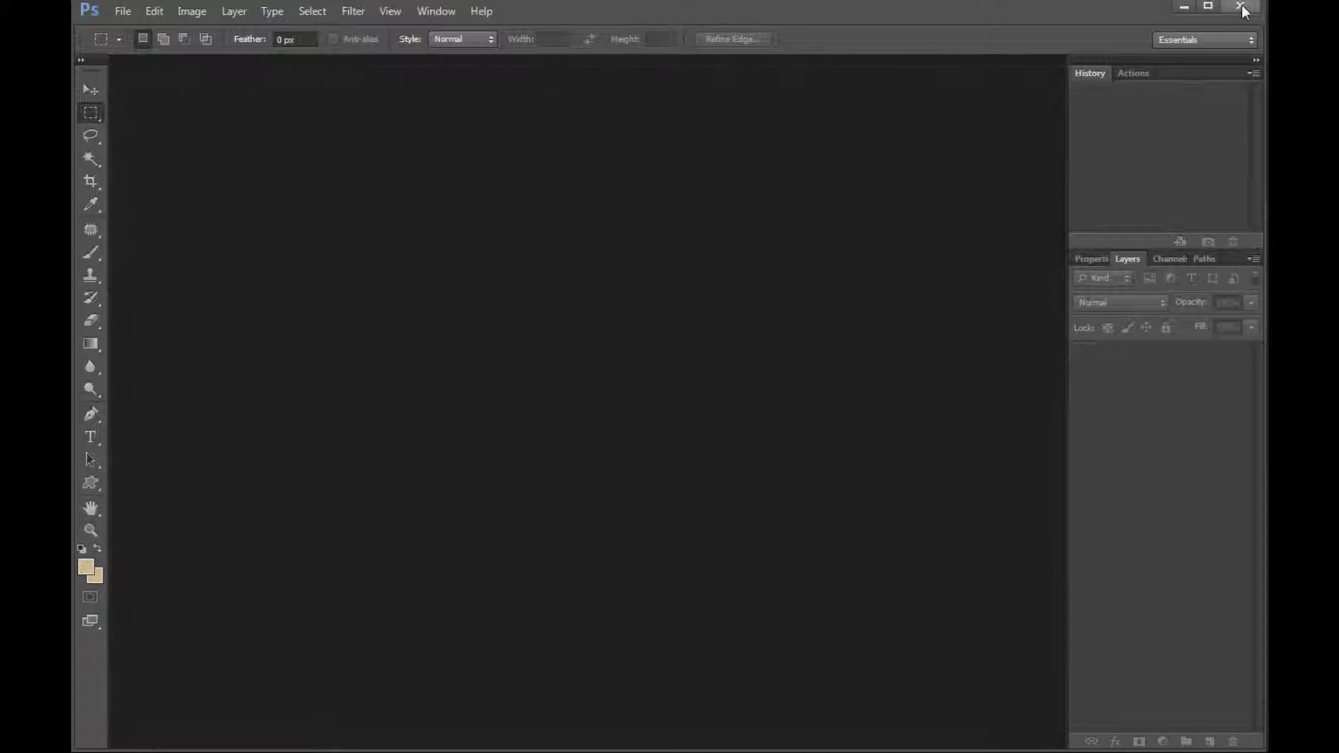
pyautogui.click(1242, 7)
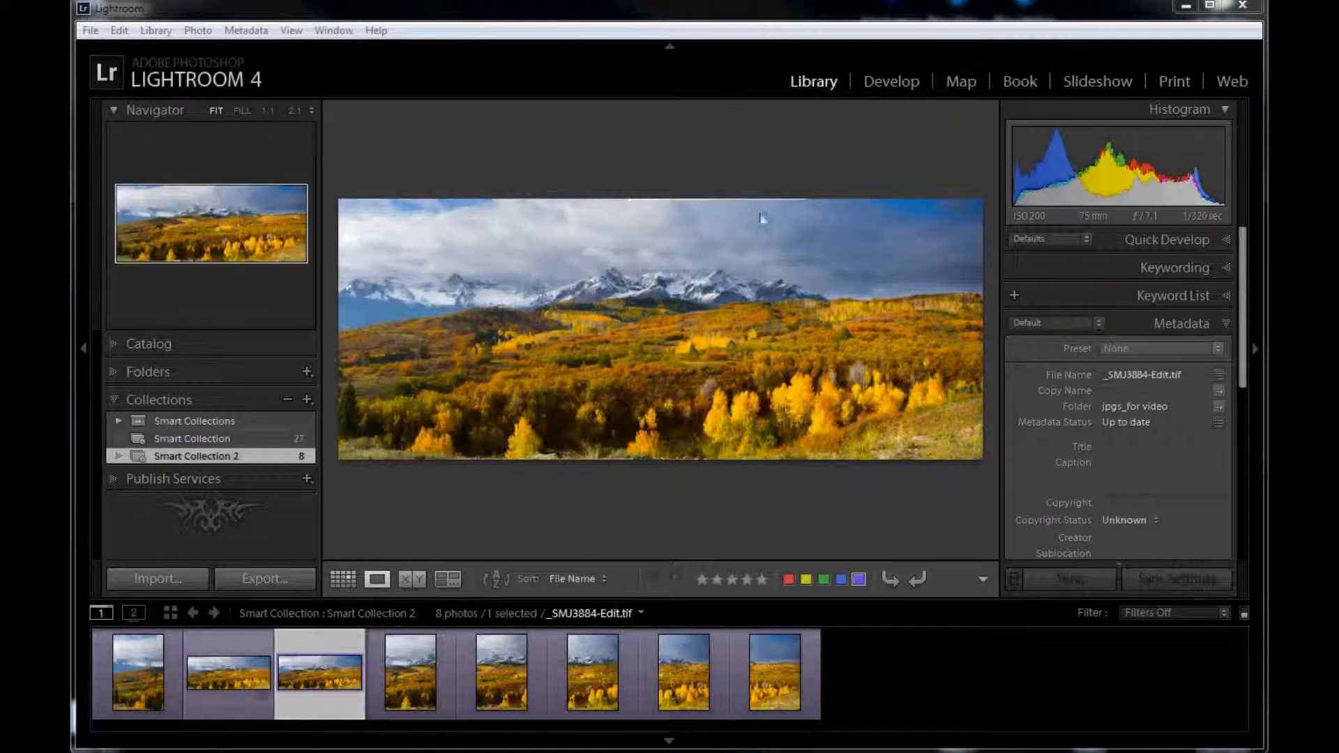
# Step: Open the earlier finished panorama in the Develop module and show its Basic adjustments
pyautogui.click(225, 680)
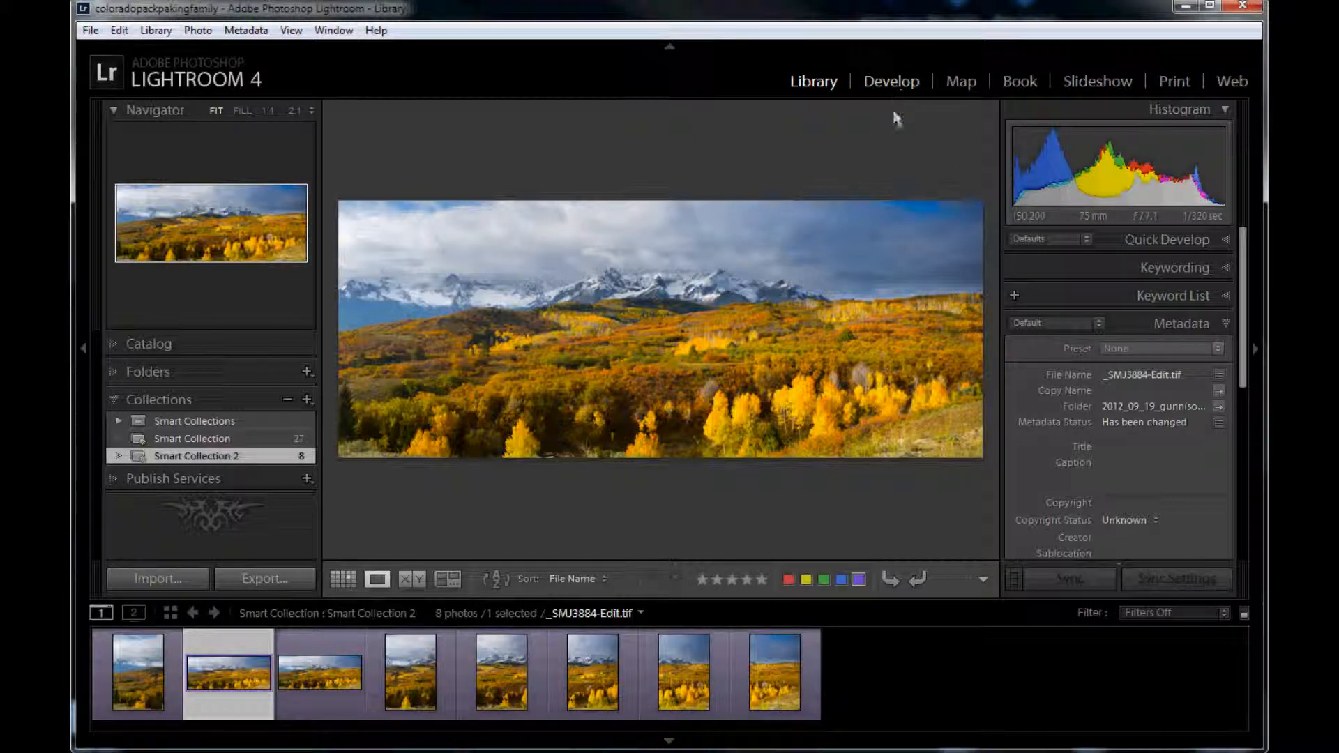
pyautogui.click(894, 82)
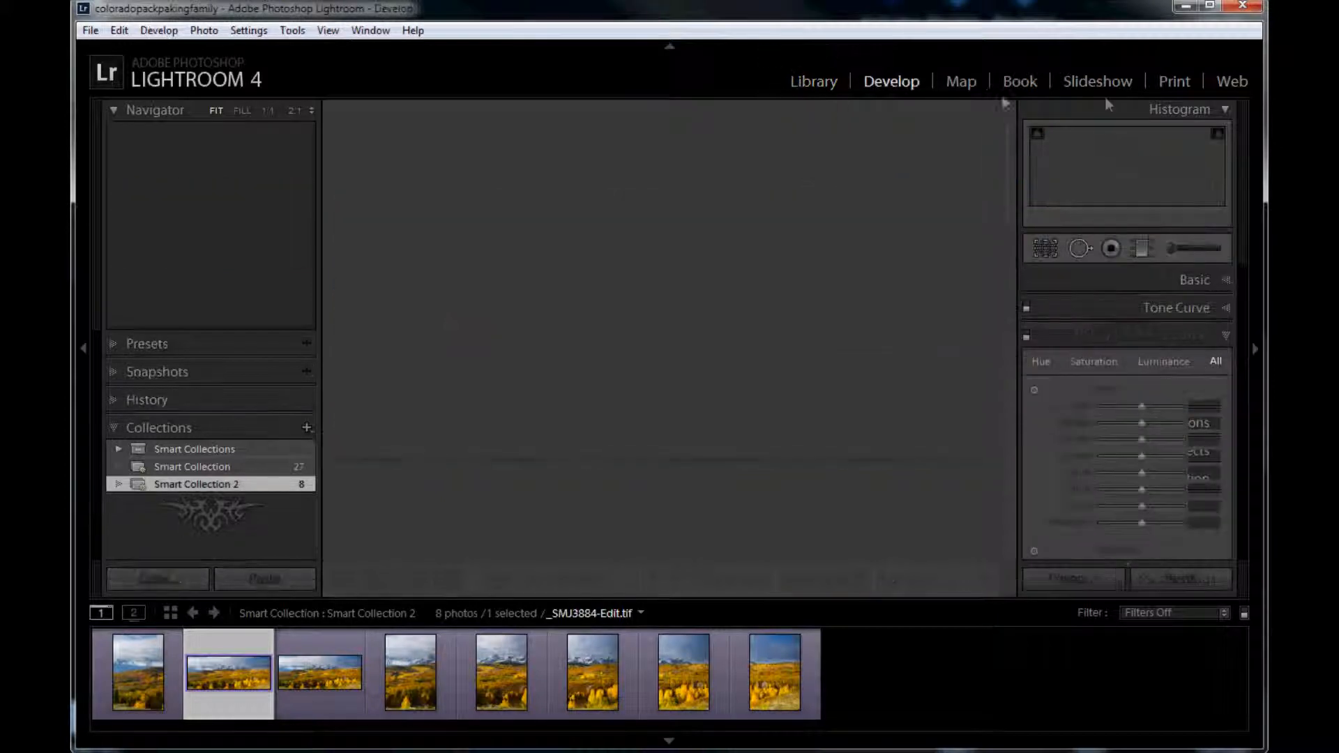
pyautogui.click(1224, 281)
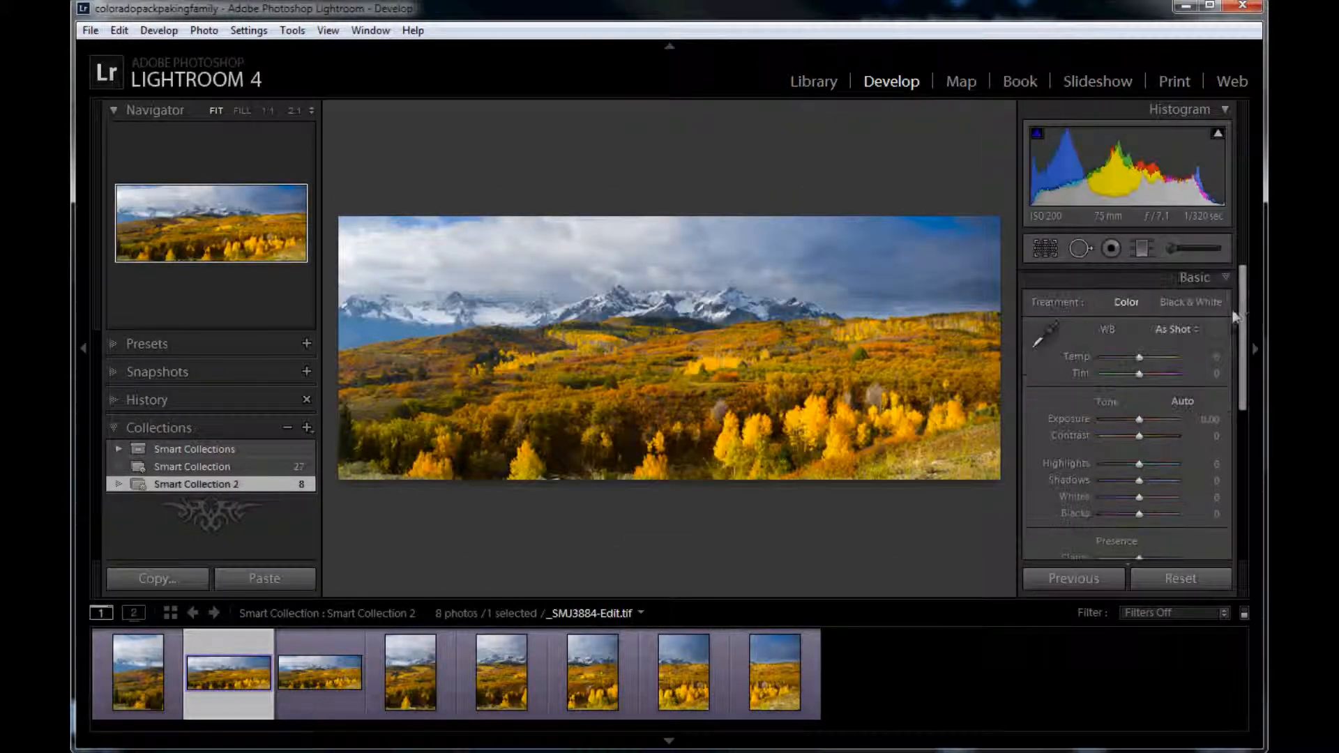
# Step: Set the panorama's Temp to -10, Exposure -1.07, Contrast -100, Highlights +45, Blacks -74, Clarity +100 and Saturation +26
pyautogui.moveTo(1241, 313); pyautogui.dragTo(1241, 339)
pyautogui.moveTo(1138, 306); pyautogui.dragTo(1136, 306)
pyautogui.moveTo(1139, 368); pyautogui.dragTo(1156, 412)
pyautogui.moveTo(1140, 508); pyautogui.dragTo(1187, 505)
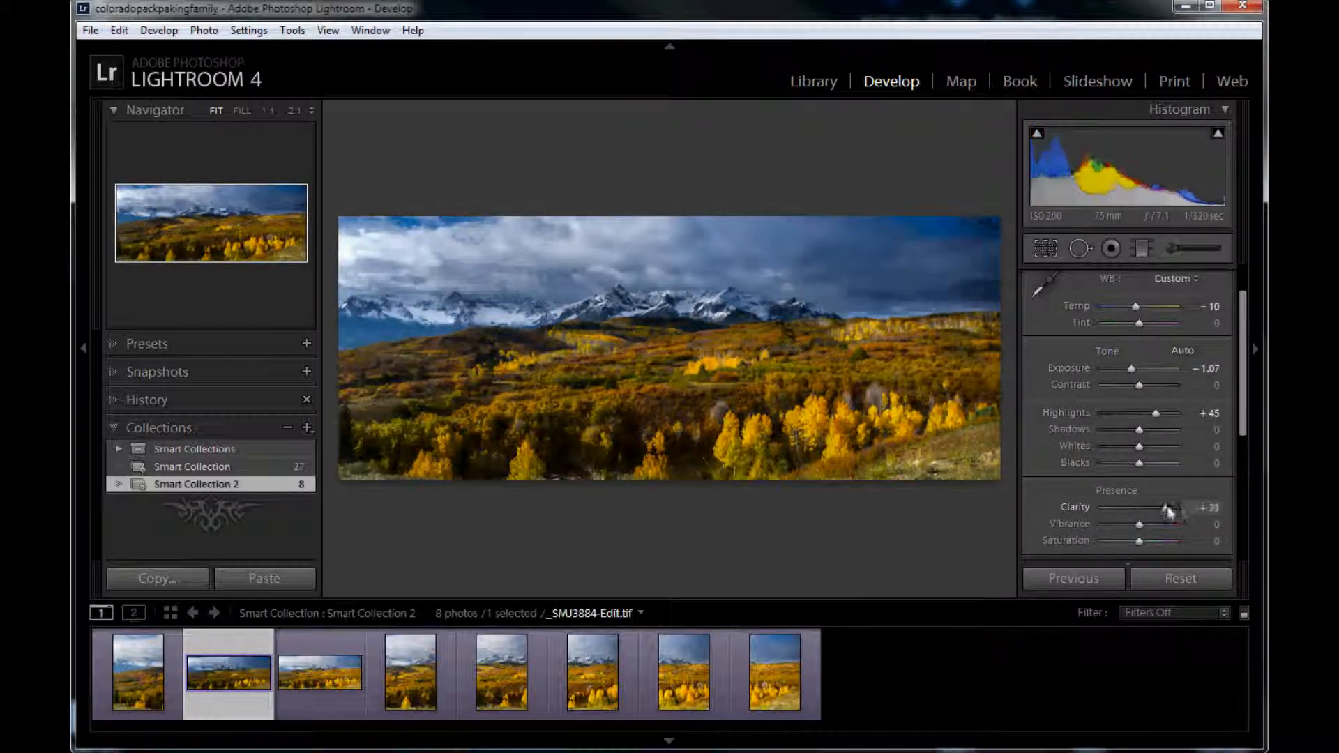
pyautogui.moveTo(1139, 385); pyautogui.dragTo(1077, 394)
pyautogui.moveTo(1139, 541)
pyautogui.mouseDown()
pyautogui.moveTo(1156, 540)
pyautogui.moveTo(1145, 547)
pyautogui.mouseUp()
pyautogui.moveTo(1139, 463); pyautogui.dragTo(1112, 463)
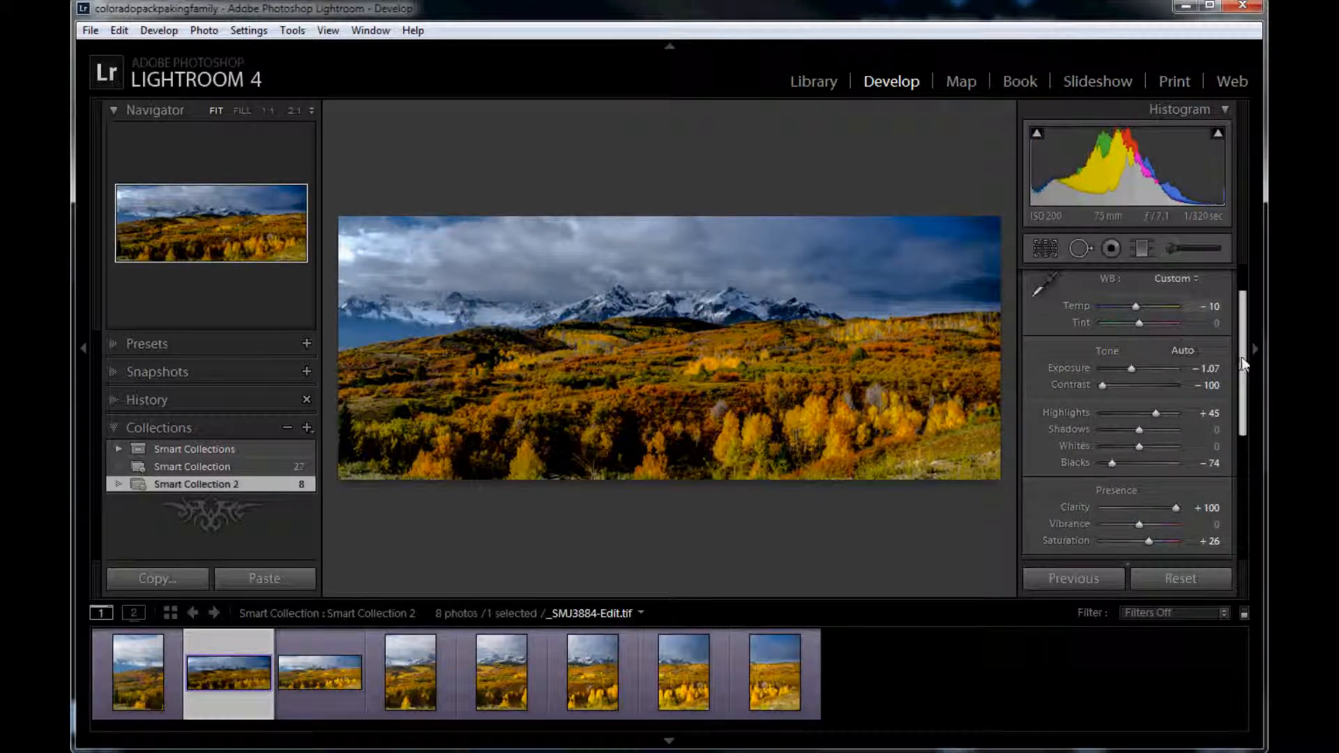
# Step: Reset the panorama's tone and presence adjustments and return its white balance to As Shot
pyautogui.scroll(1, 1123, 345)
pyautogui.press('alt')
pyautogui.keyDown('alt'); pyautogui.click(1116, 405); pyautogui.keyUp('alt')
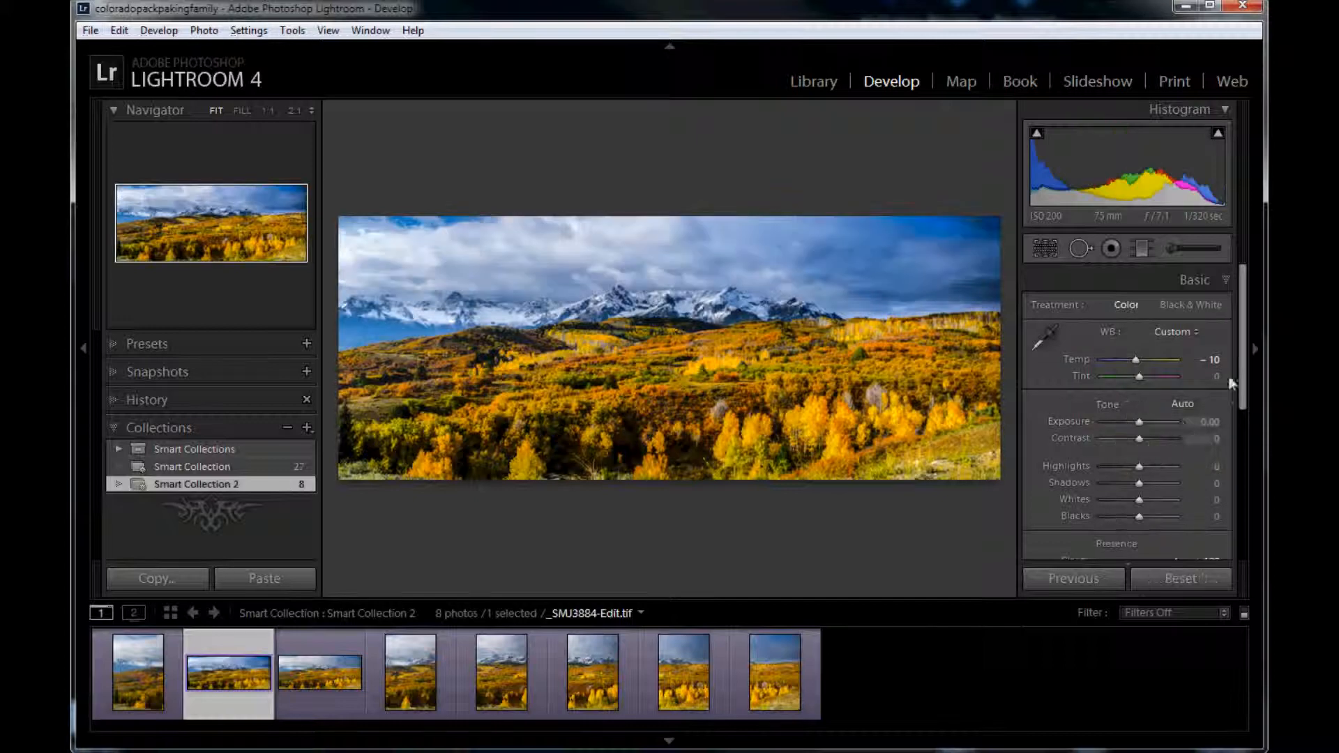
pyautogui.moveTo(1136, 361); pyautogui.dragTo(1130, 361)
pyautogui.moveTo(1242, 372); pyautogui.dragTo(1238, 330)
pyautogui.keyDown('alt'); pyautogui.click(1121, 440); pyautogui.keyUp('alt')
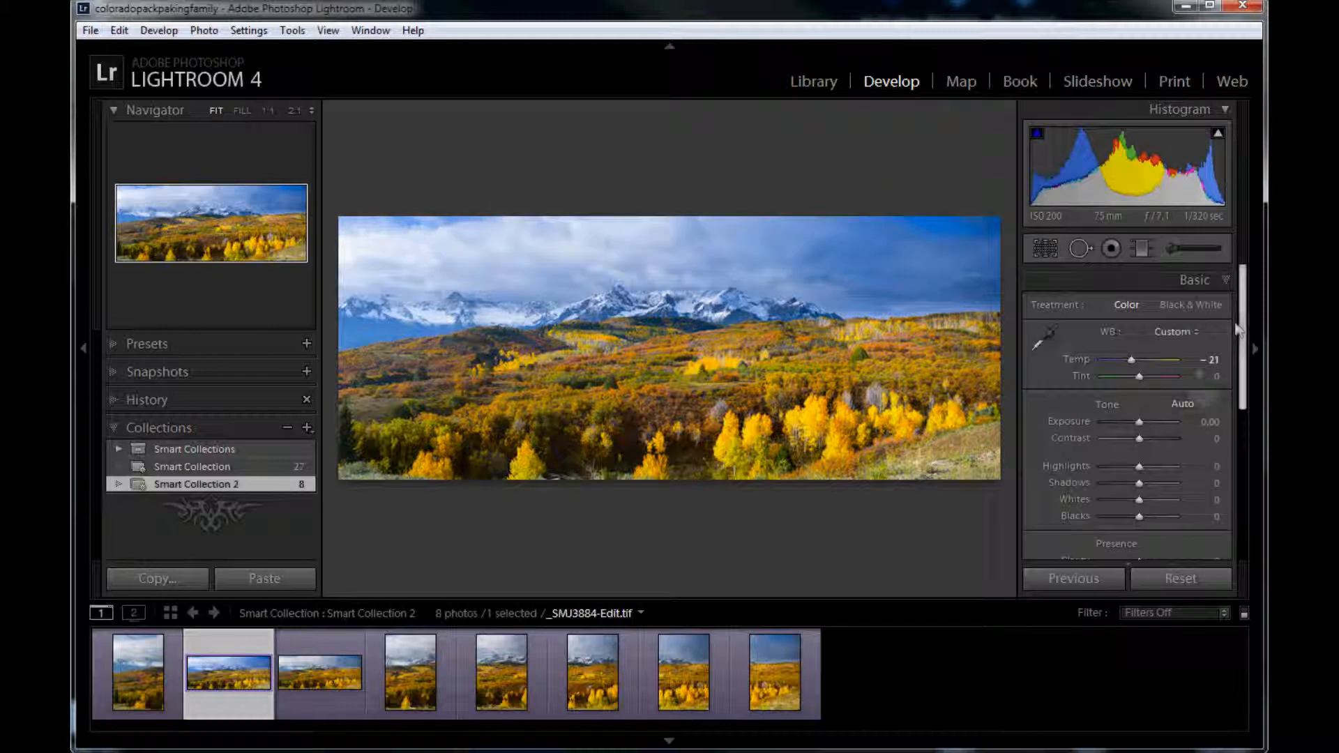
pyautogui.keyDown('alt'); pyautogui.click(1169, 332); pyautogui.keyUp('alt')
pyautogui.keyDown('alt'); pyautogui.click(1152, 403); pyautogui.keyUp('alt')
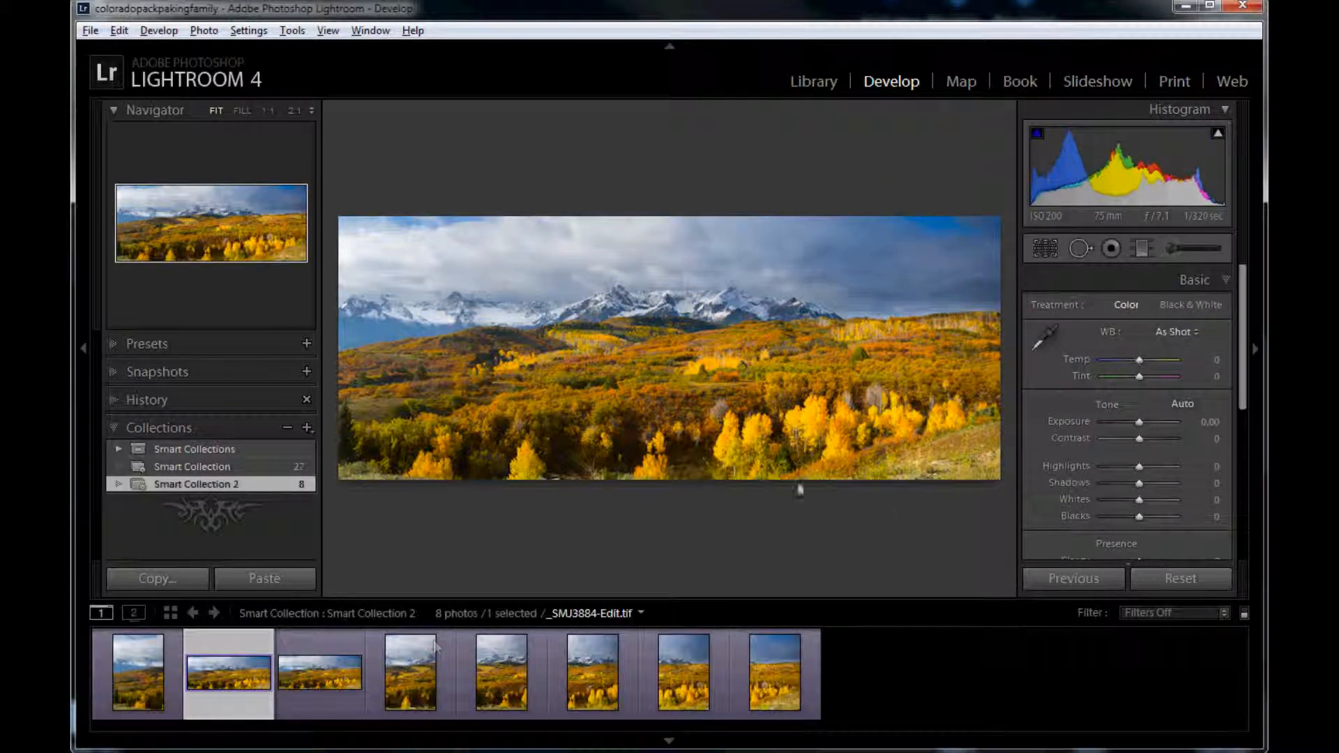
# Step: Compare the two panoramas with the first source photo, then view the earlier panorama's mountains at 1:1
pyautogui.click(327, 674)
pyautogui.click(227, 683)
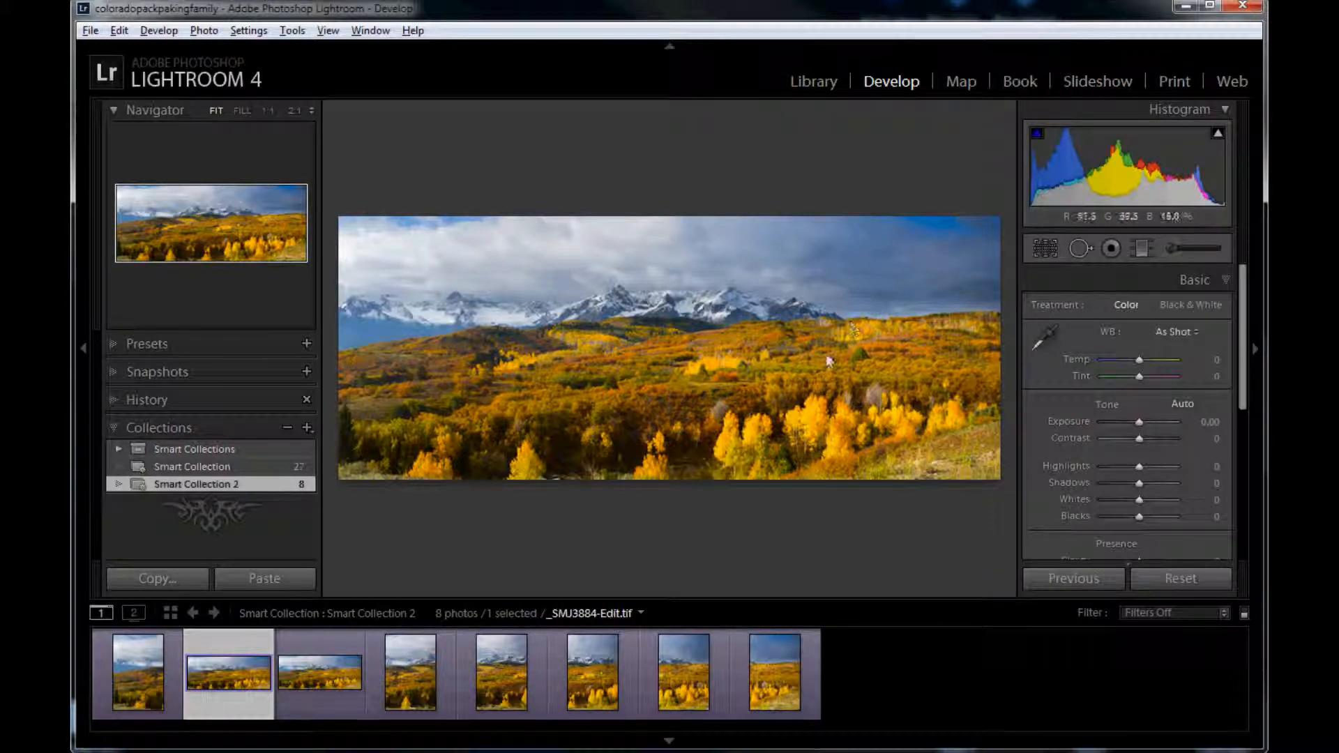
pyautogui.press('Right')
pyautogui.press('Right')
pyautogui.press('Right')
pyautogui.press('Right')
pyautogui.press('Right')
pyautogui.press('Right')
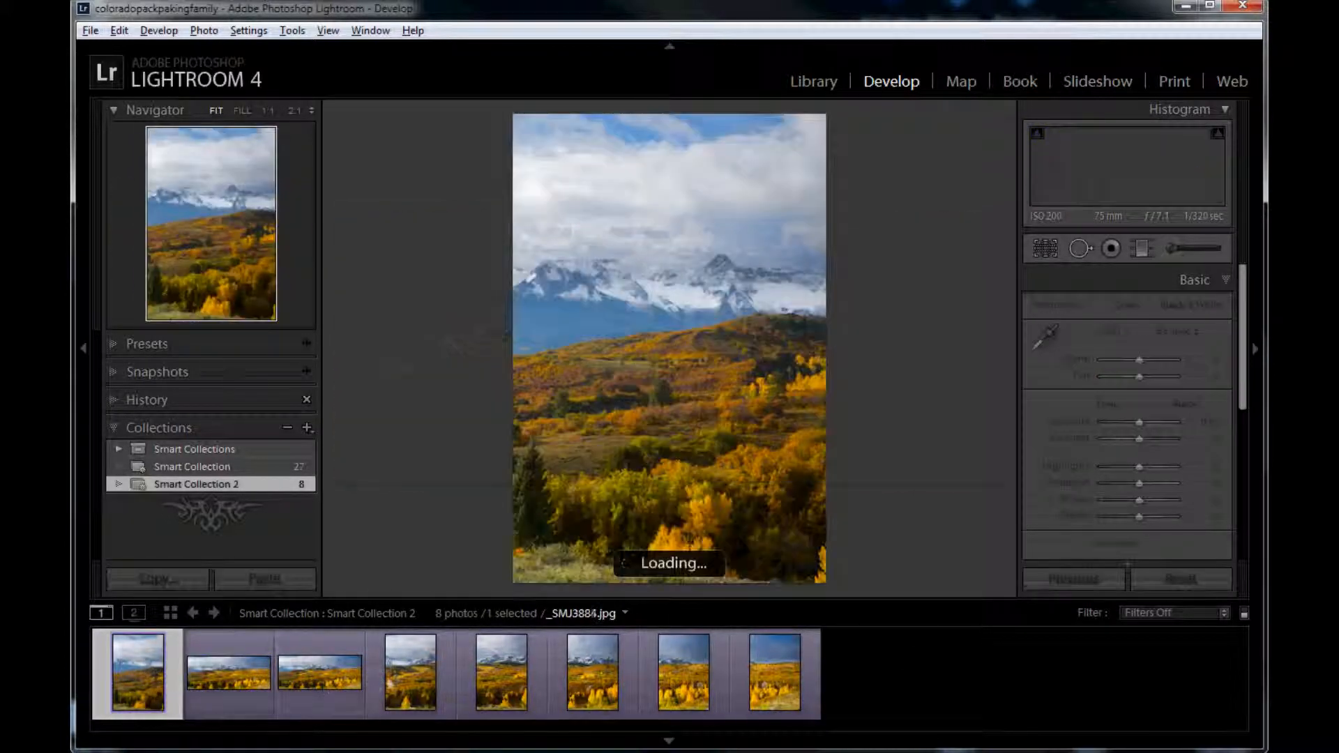
pyautogui.click(230, 671)
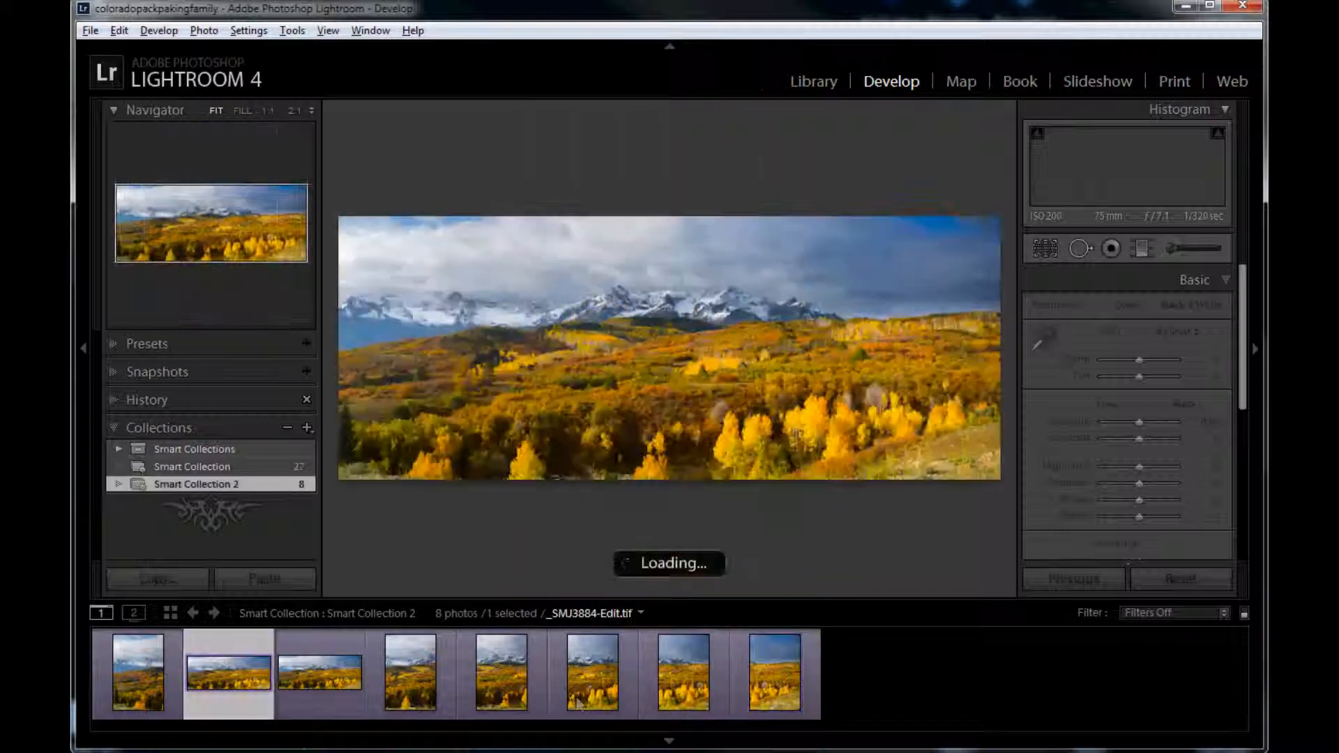
pyautogui.click(680, 298)
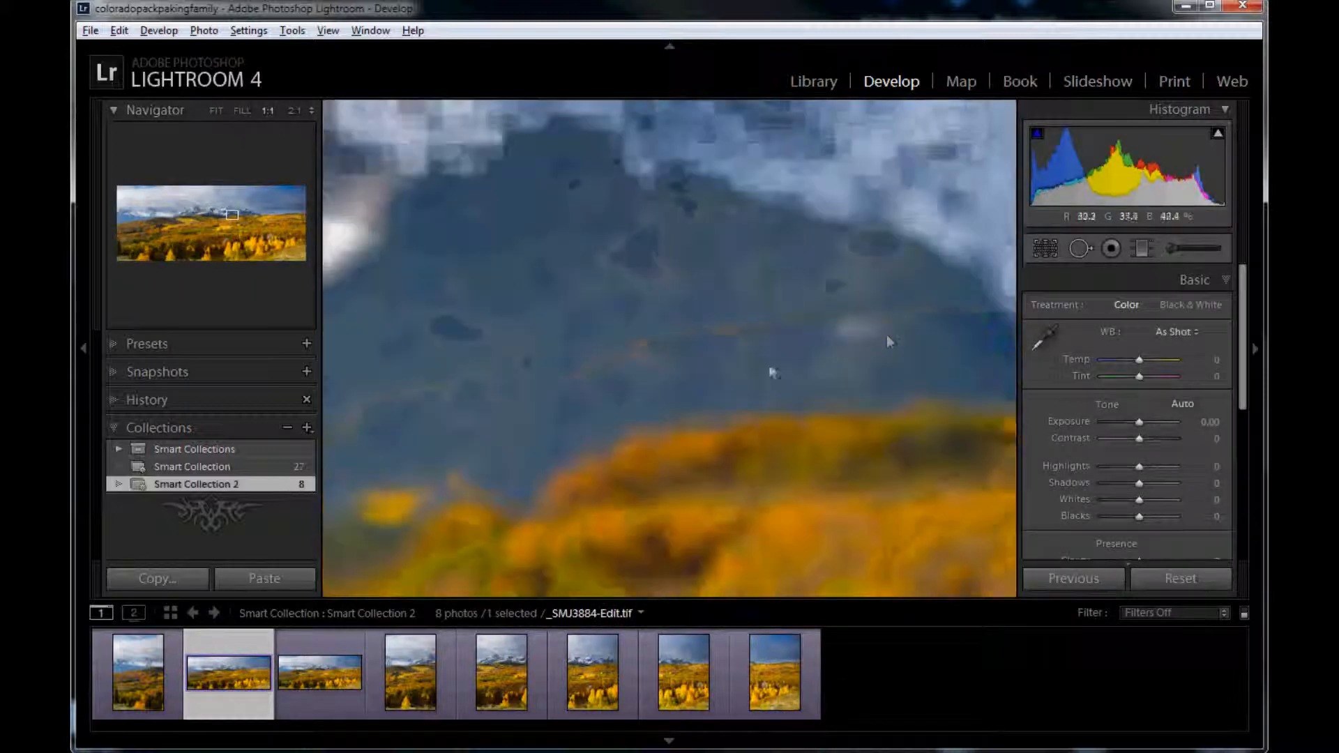